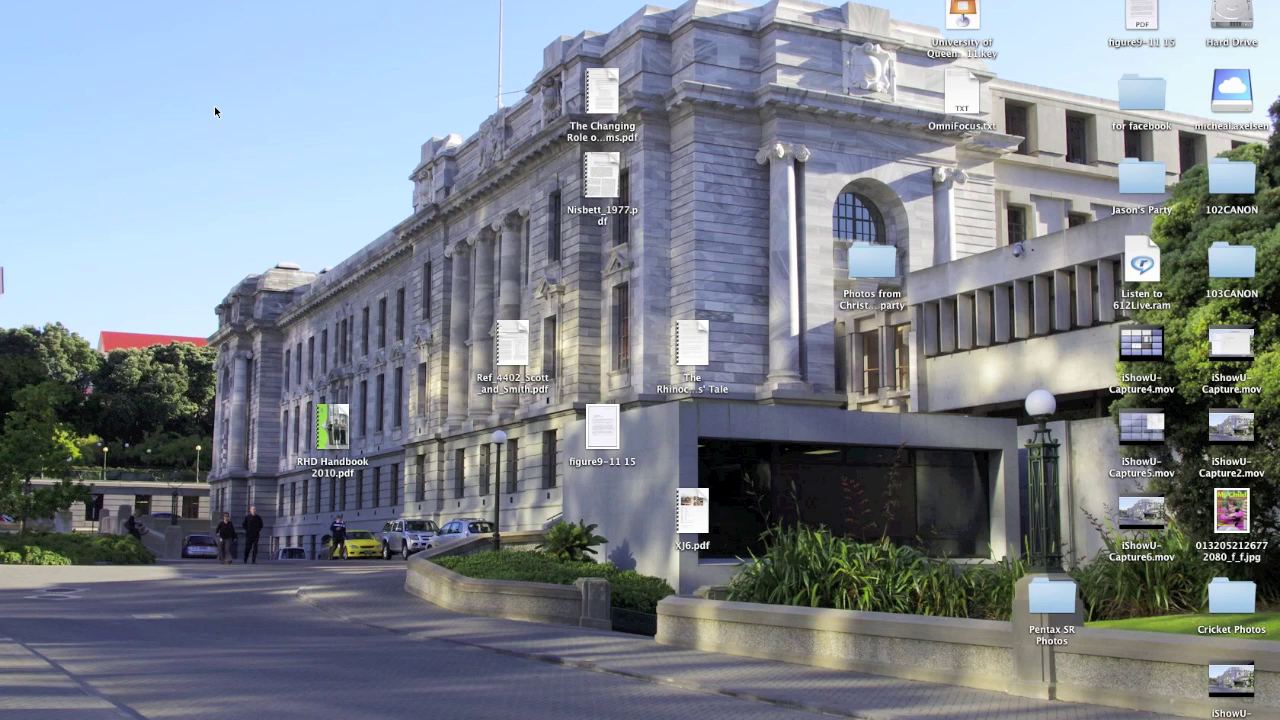
# Step: Launch Scrivener from the Dock so the thesis project opens
pyautogui.moveTo(457, 708)
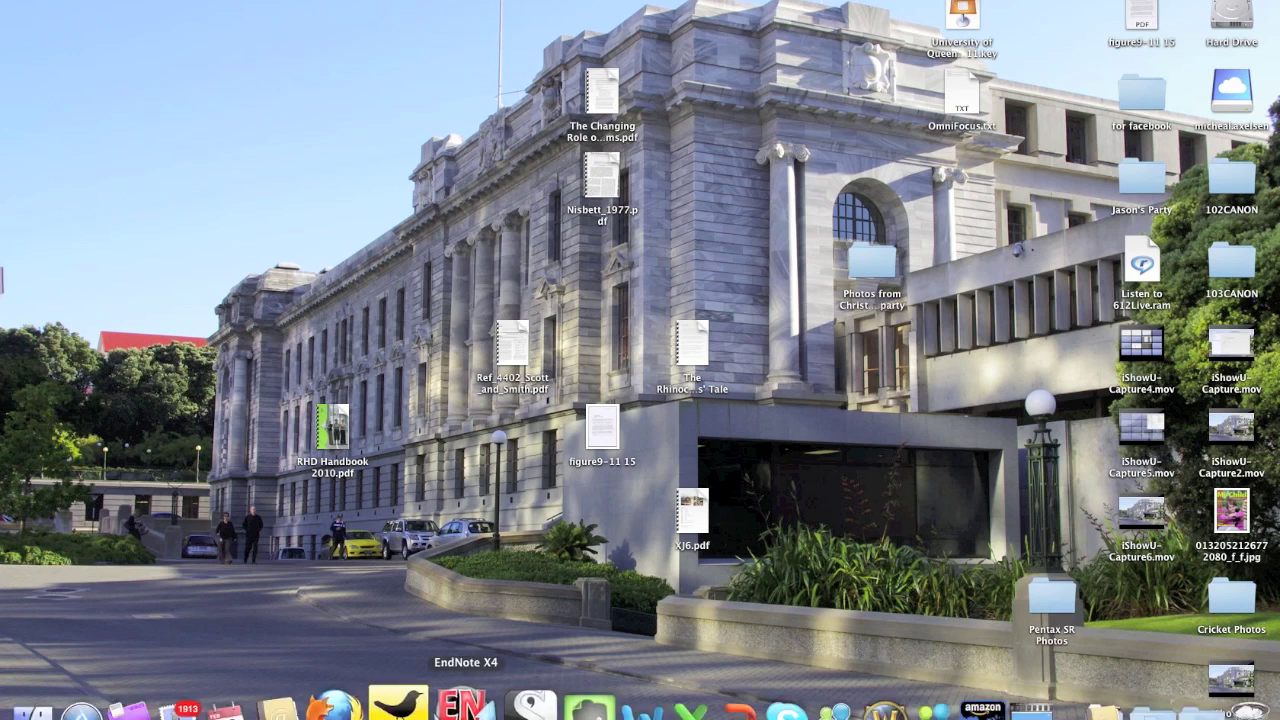
pyautogui.click(510, 705)
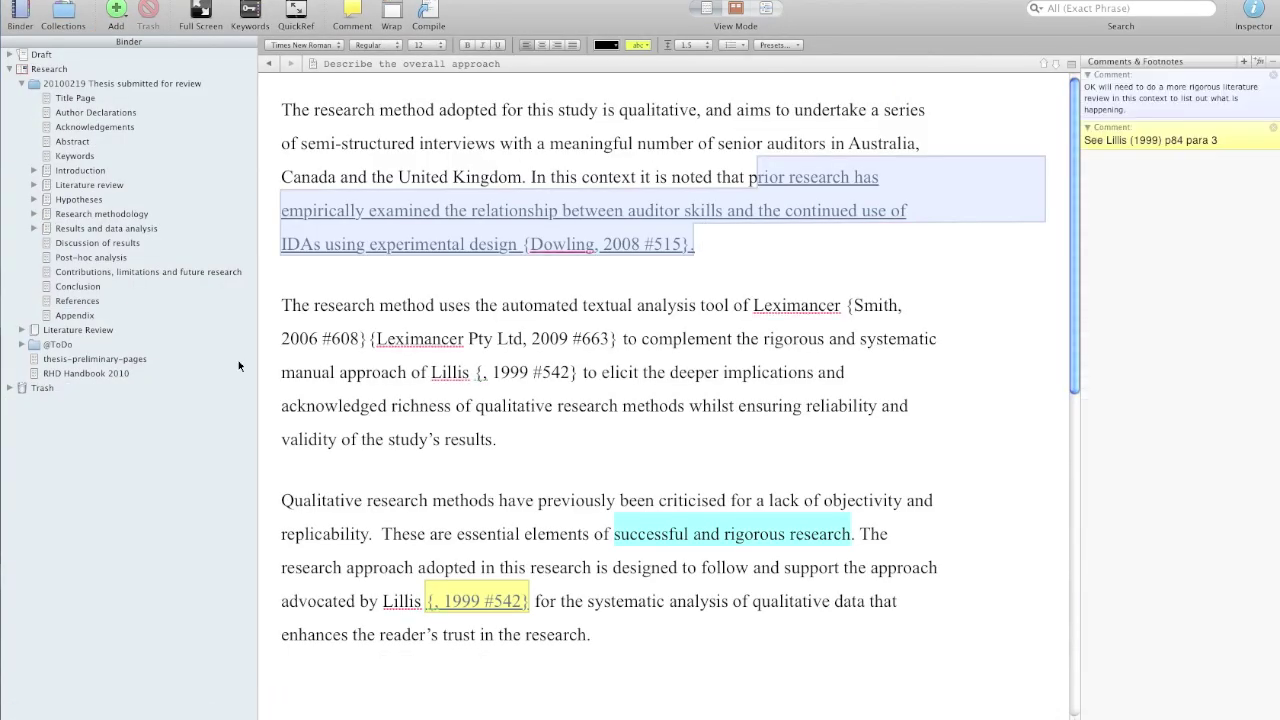
# Step: Expand Draft and Research methodology in the Binder and open 'Research instruments and strategy'
pyautogui.click(78, 97)
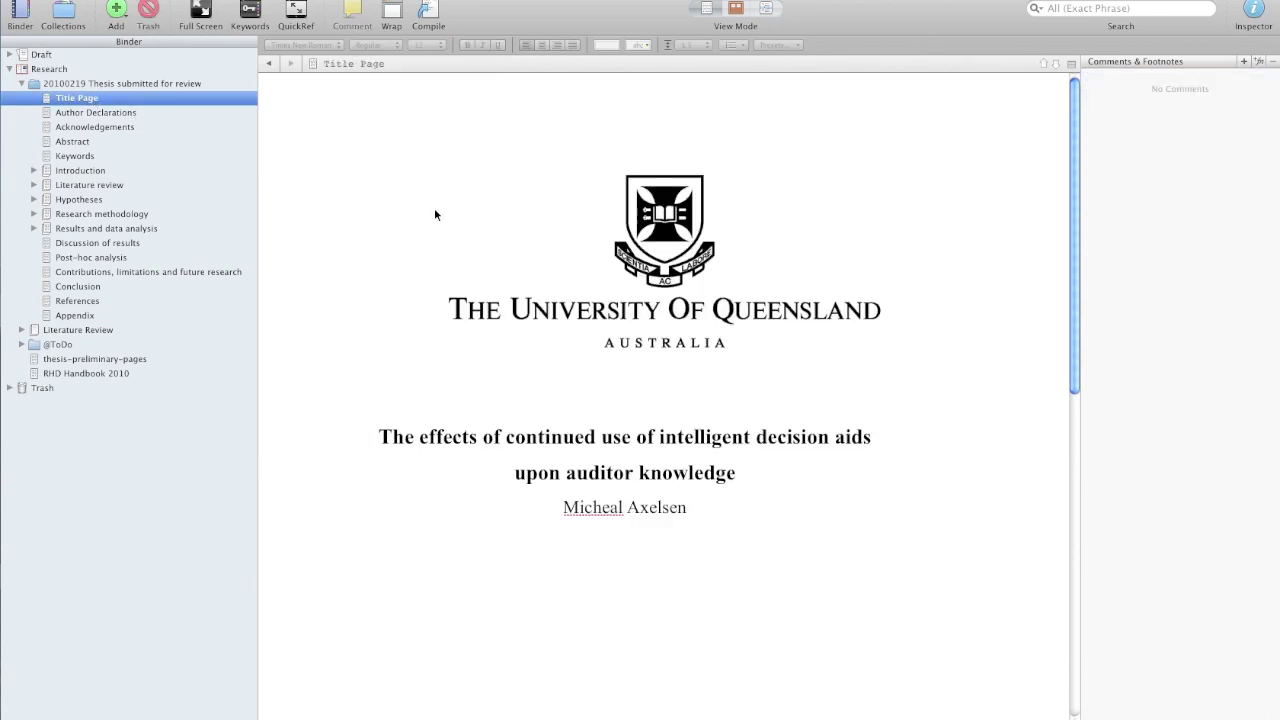
pyautogui.click(9, 69)
pyautogui.click(9, 54)
pyautogui.click(46, 72)
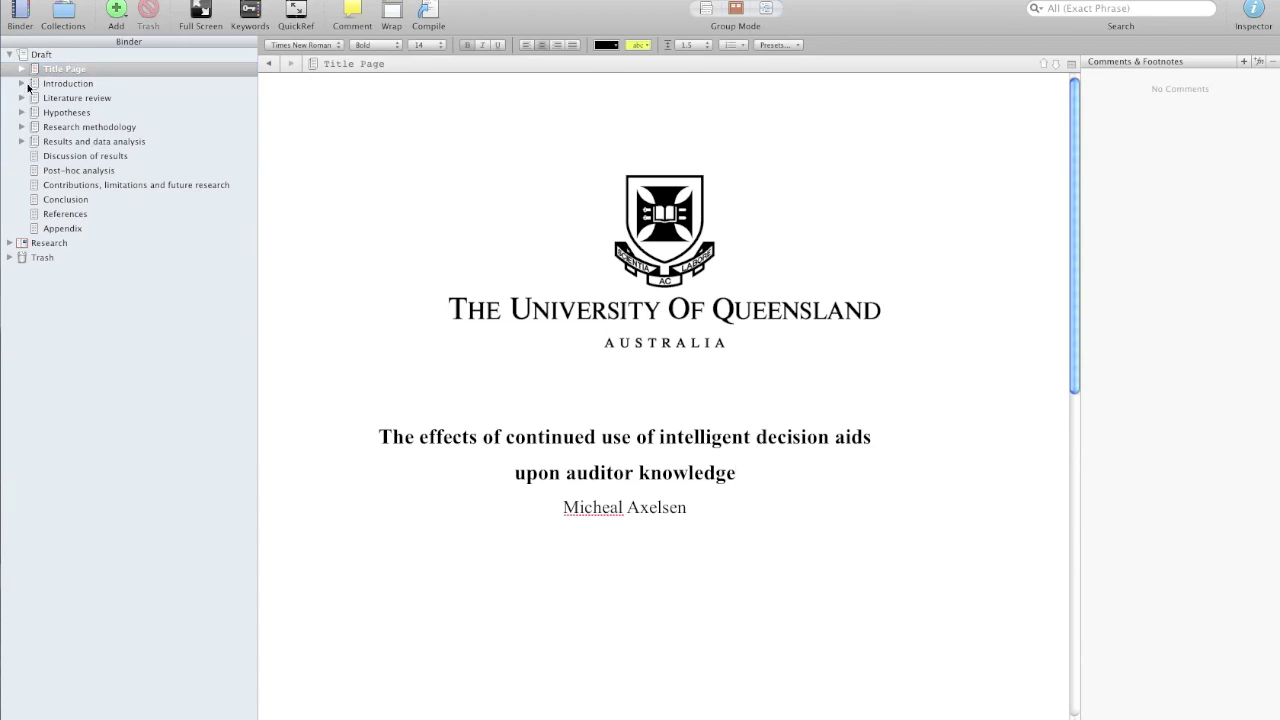
pyautogui.click(21, 128)
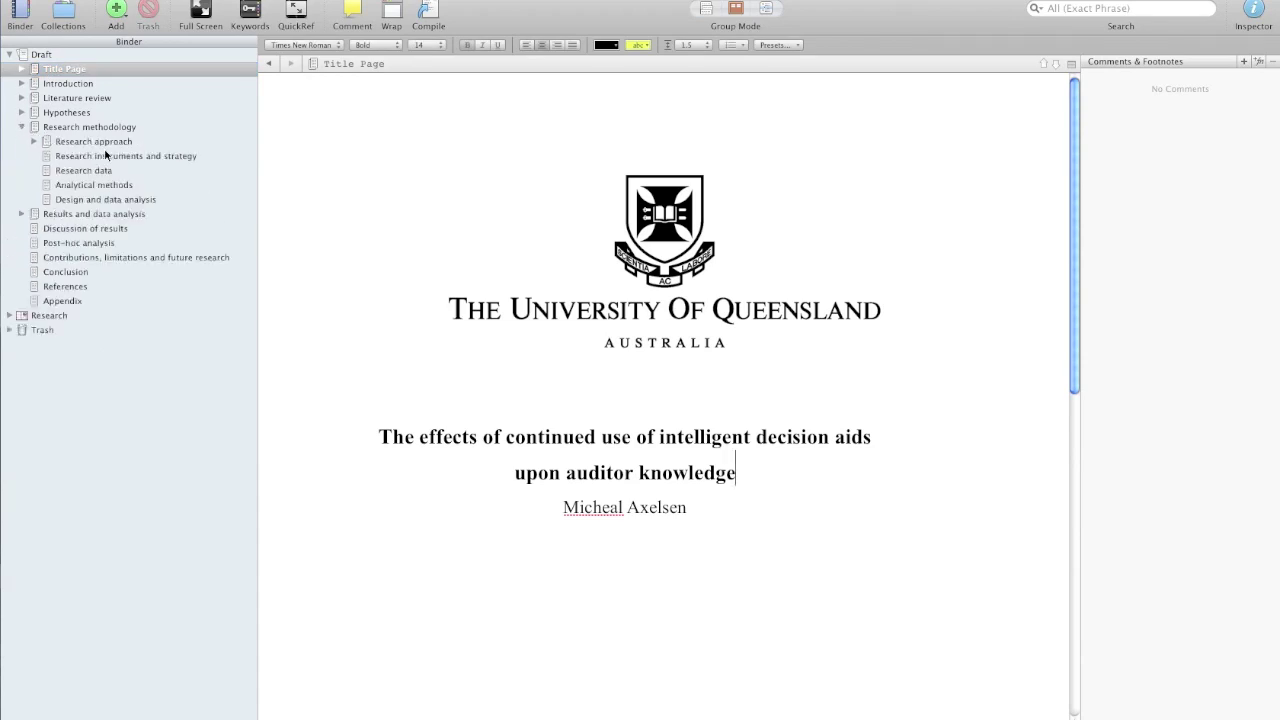
pyautogui.click(58, 171)
pyautogui.click(68, 157)
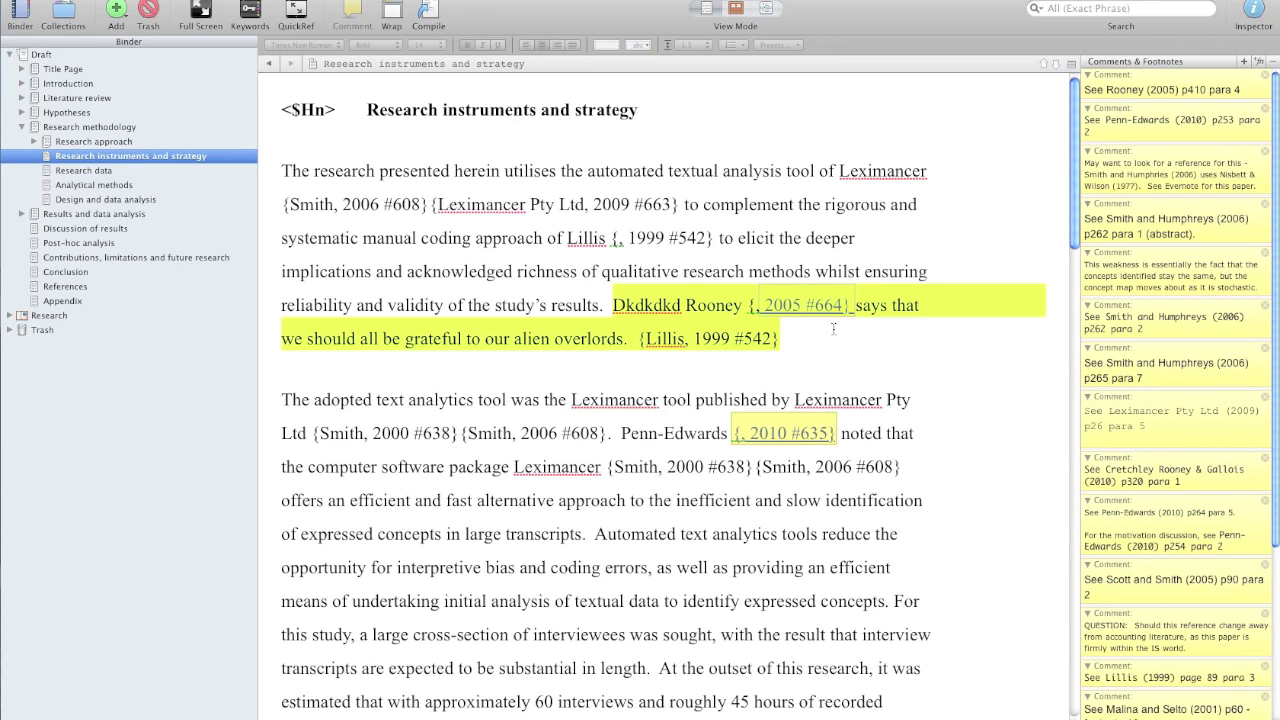
# Step: Delete the draft sentence citing Rooney and Lillis about alien overlords
pyautogui.moveTo(780, 338); pyautogui.dragTo(615, 305)
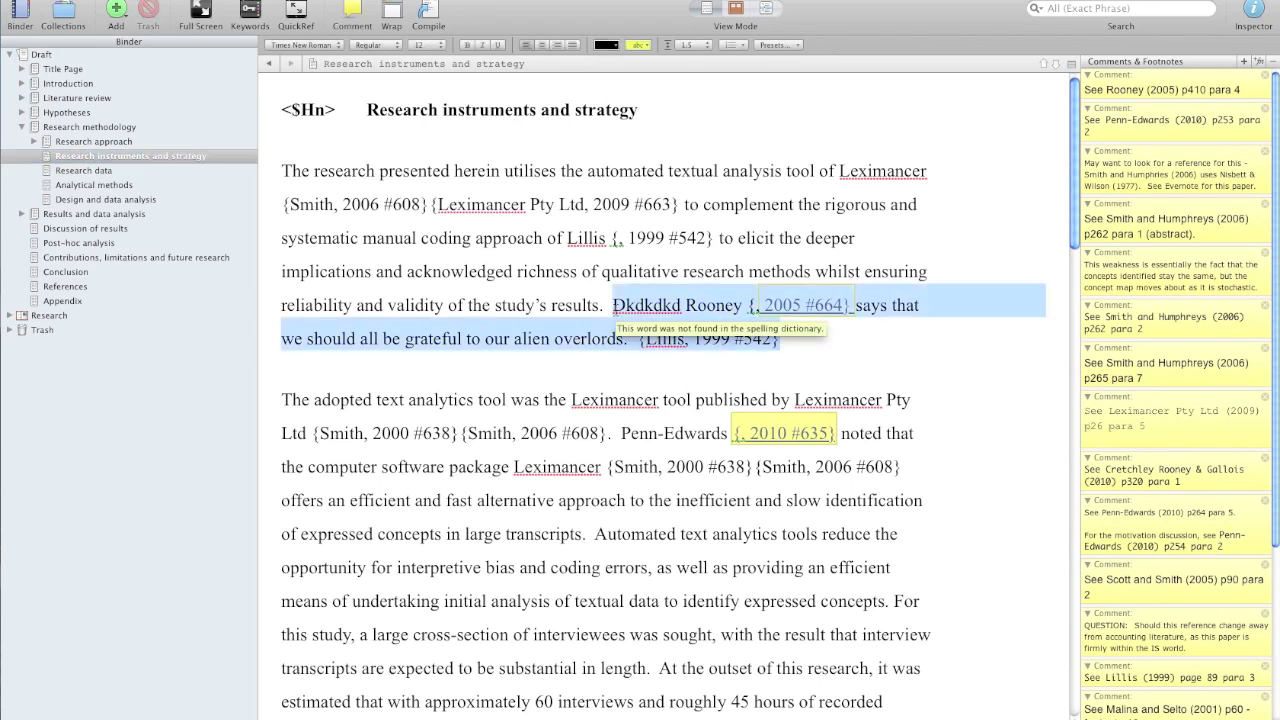
pyautogui.press('BackSpace')
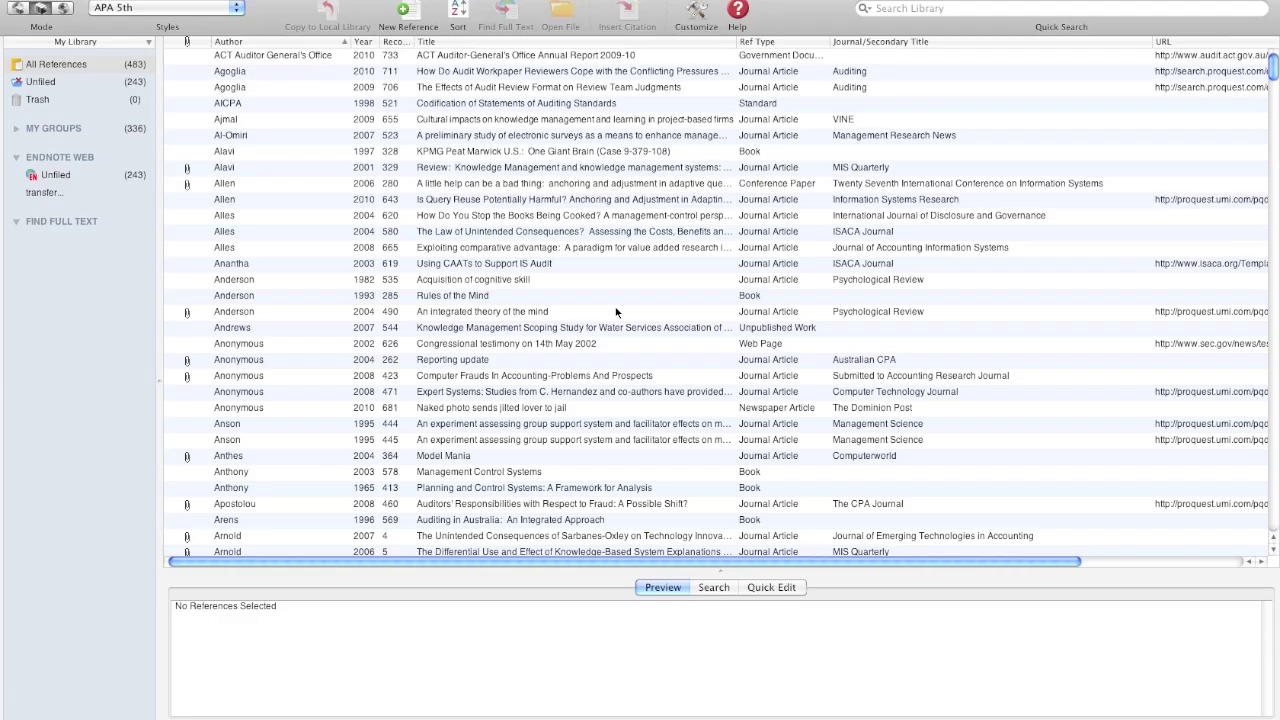
# Step: Quick-search the EndNote library for 'rooney' and select the Rooney 2005 reference
pyautogui.press('super+r')
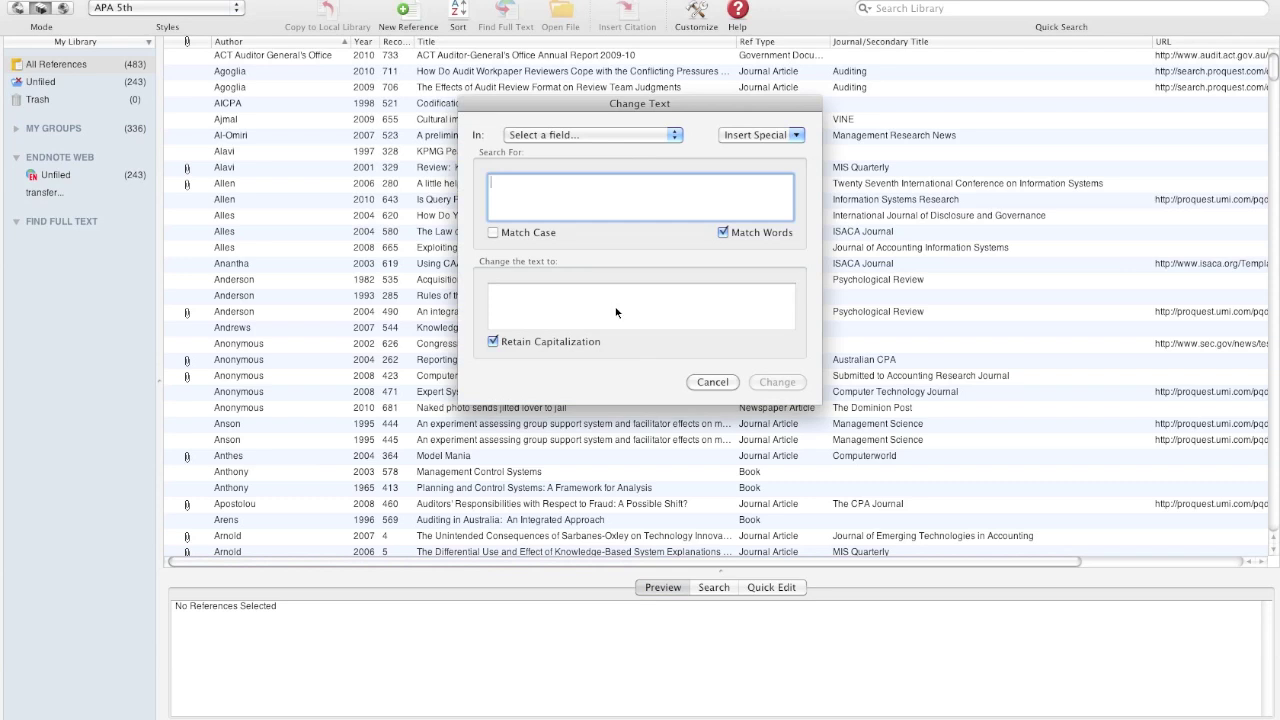
pyautogui.press('Escape')
pyautogui.click(1014, 12)
pyautogui.write('rooney')
pyautogui.press('Return')
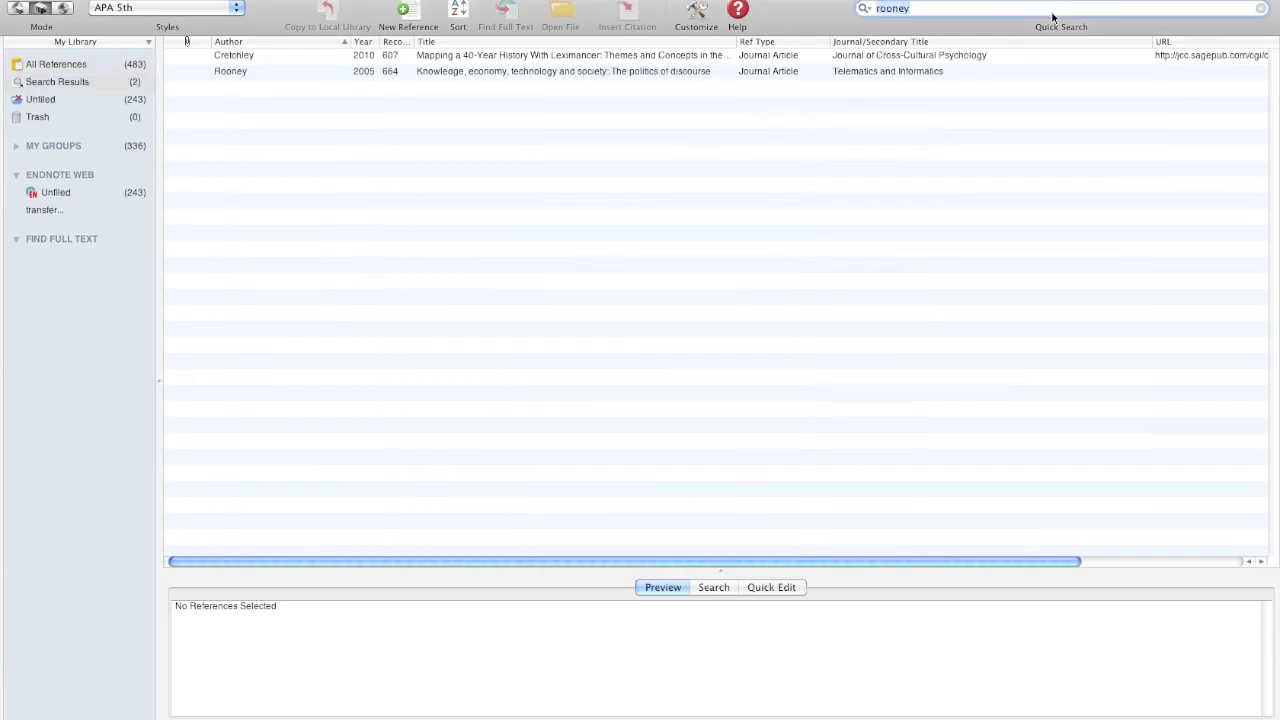
pyautogui.click(620, 72)
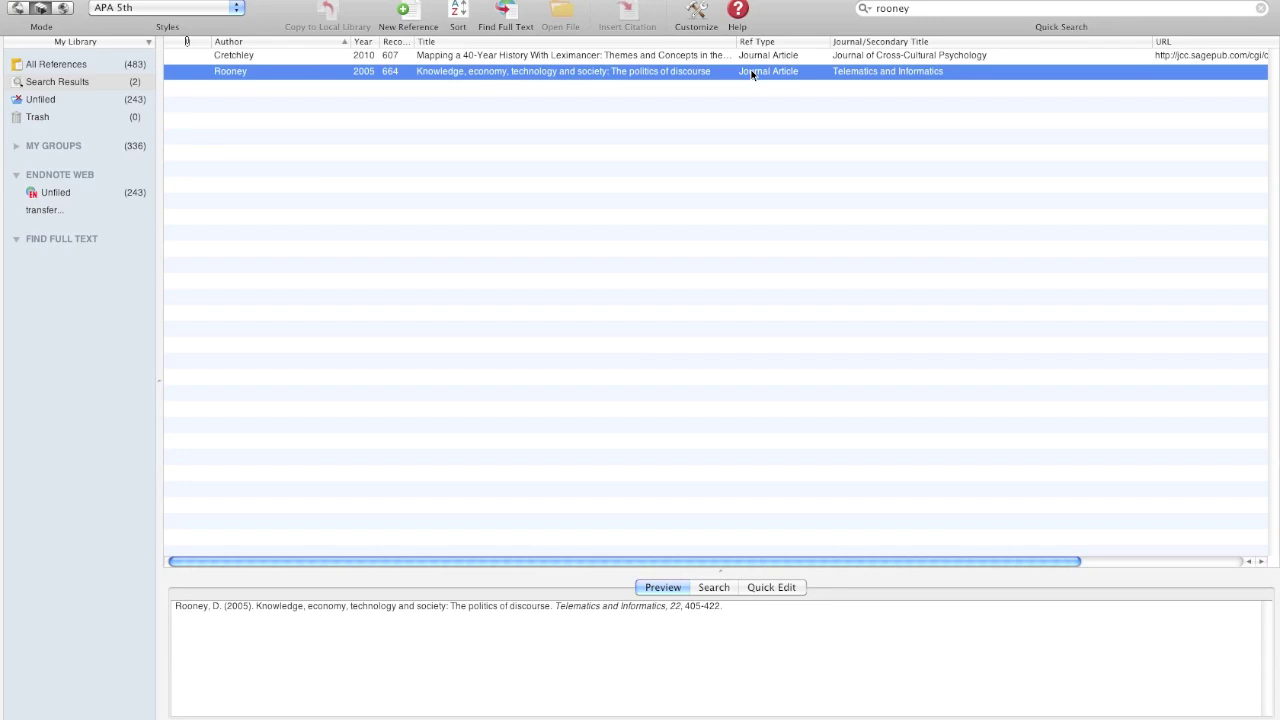
pyautogui.press('super+Tab')
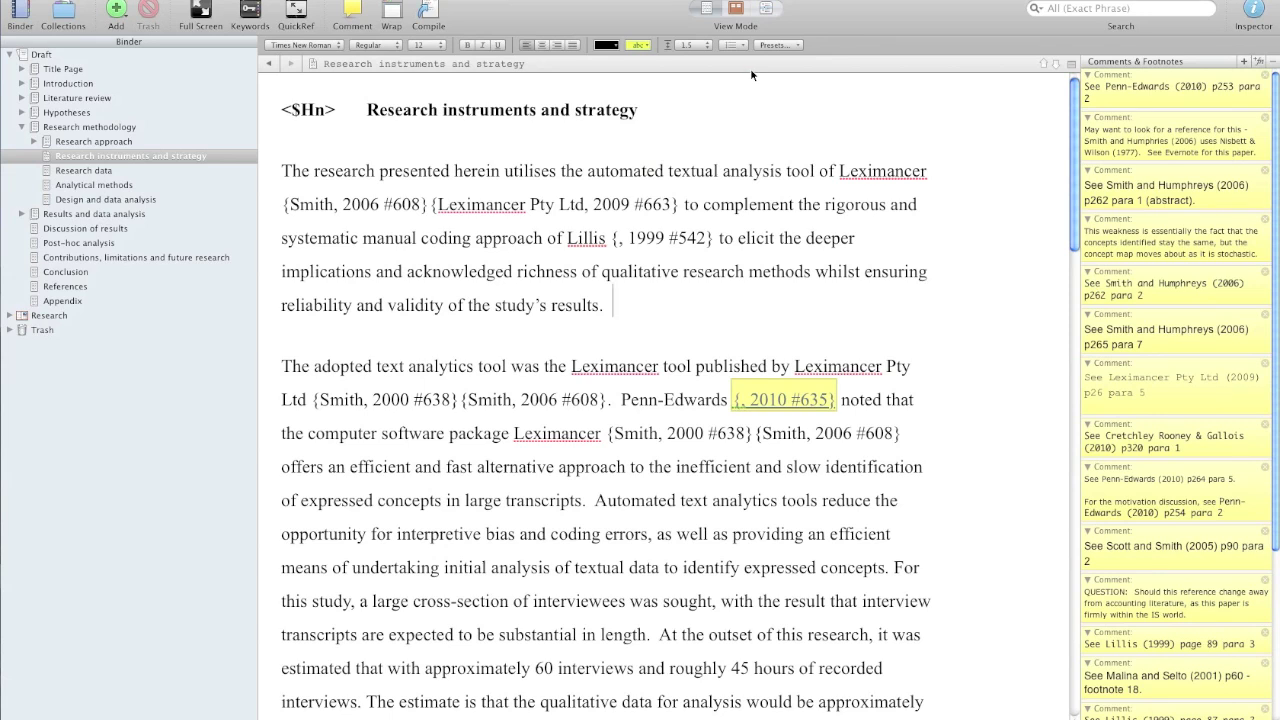
# Step: Type the best-practice-methods sentence, pasting the Rooney 2005 citation after 'Rooney'
pyautogui.write('Inexamining')
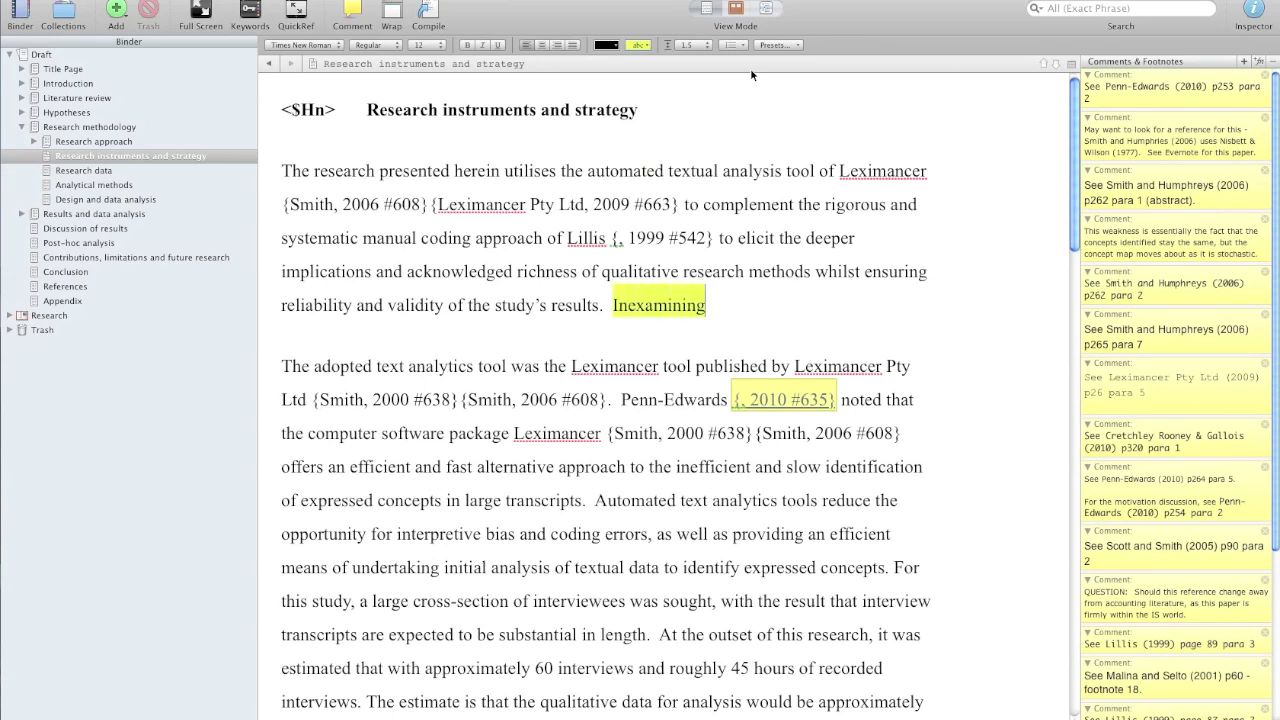
pyautogui.press('BackSpace')
pyautogui.press('BackSpace')
pyautogui.press('BackSpace')
pyautogui.press('BackSpace')
pyautogui.press('BackSpace')
pyautogui.press('BackSpace')
pyautogui.press('BackSpace')
pyautogui.press('BackSpace')
pyautogui.press('BackSpace')
pyautogui.write('examinig the val')
pyautogui.write('idity of ')
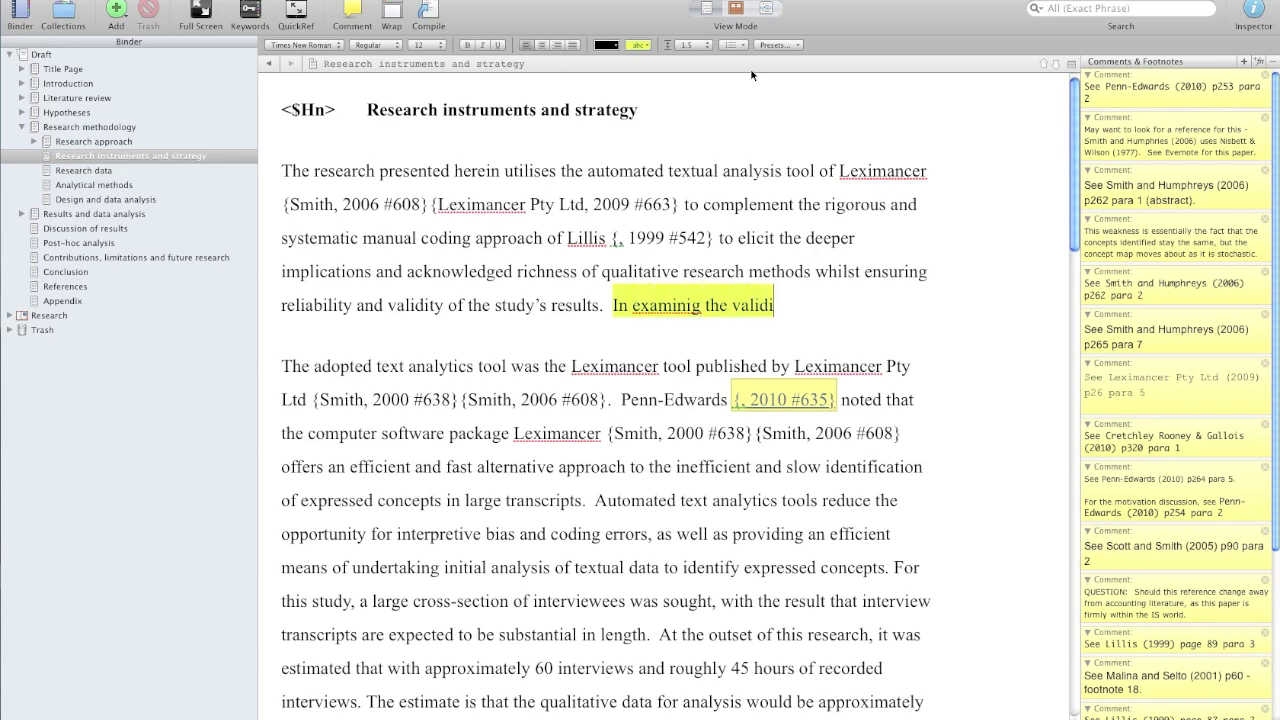
pyautogui.write('best ')
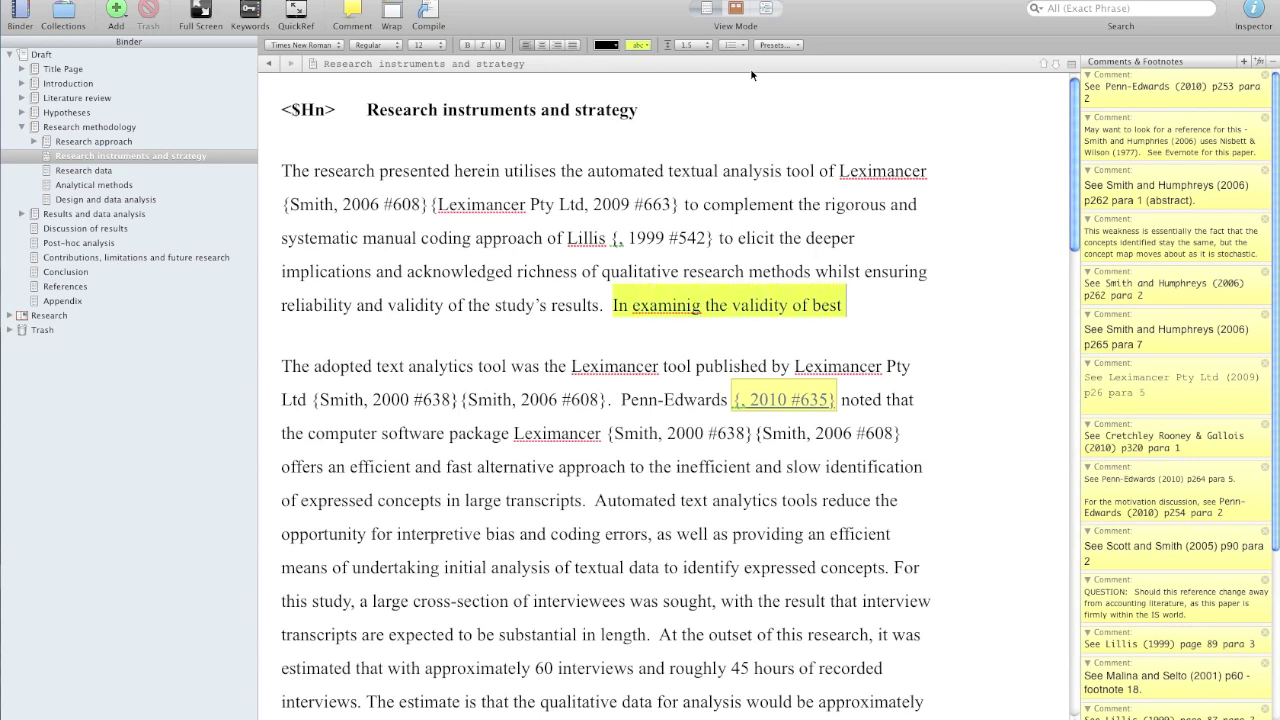
pyautogui.write('practice methods in')
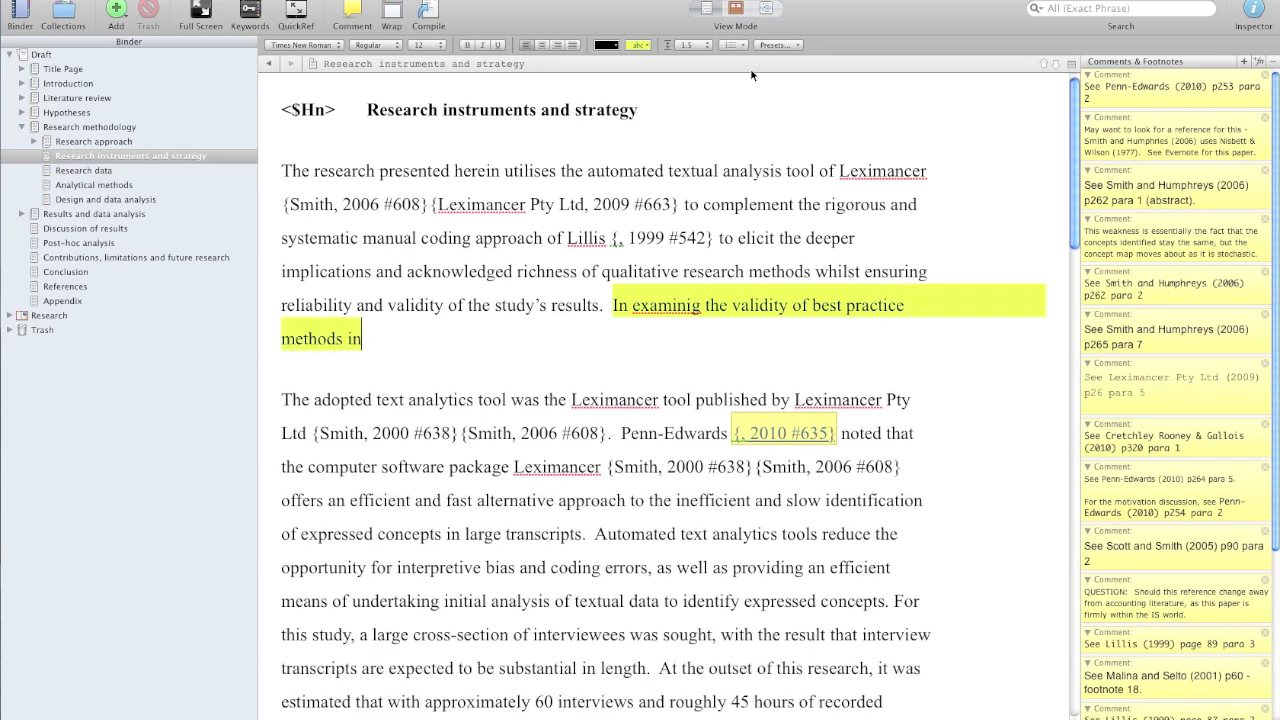
pyautogui.write(' statistical and textual')
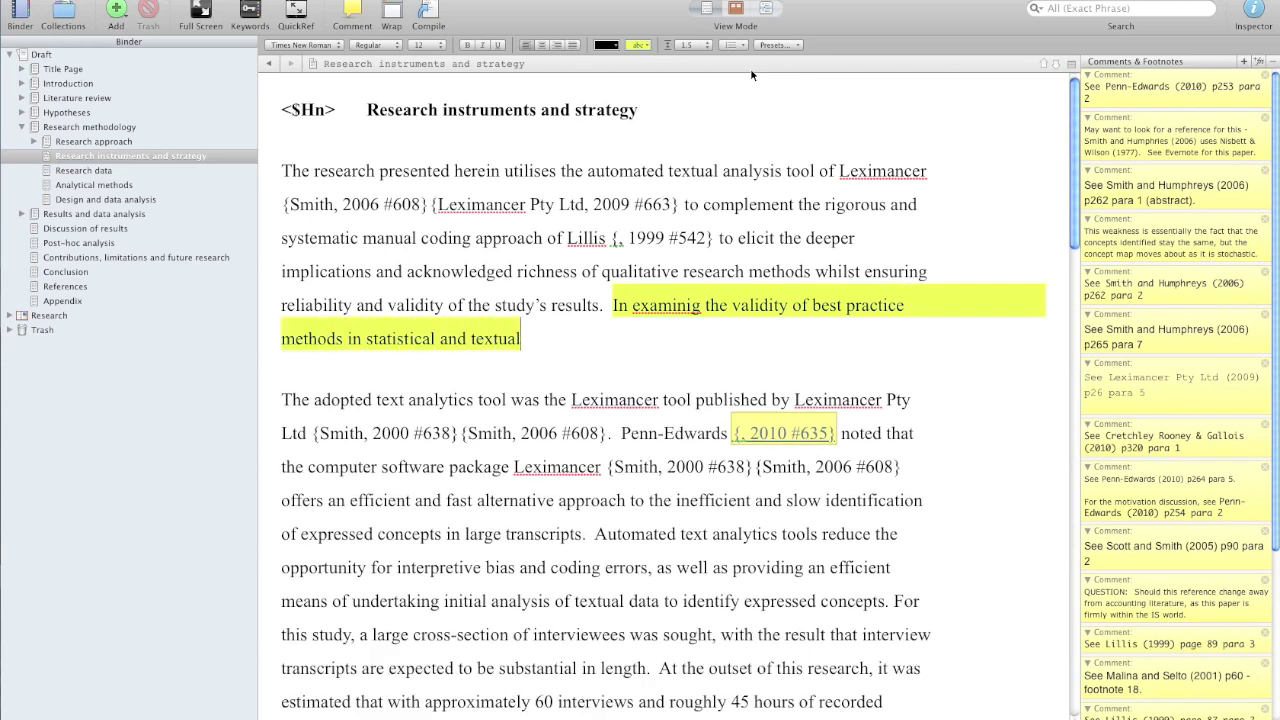
pyautogui.write(' analysis, Rooney')
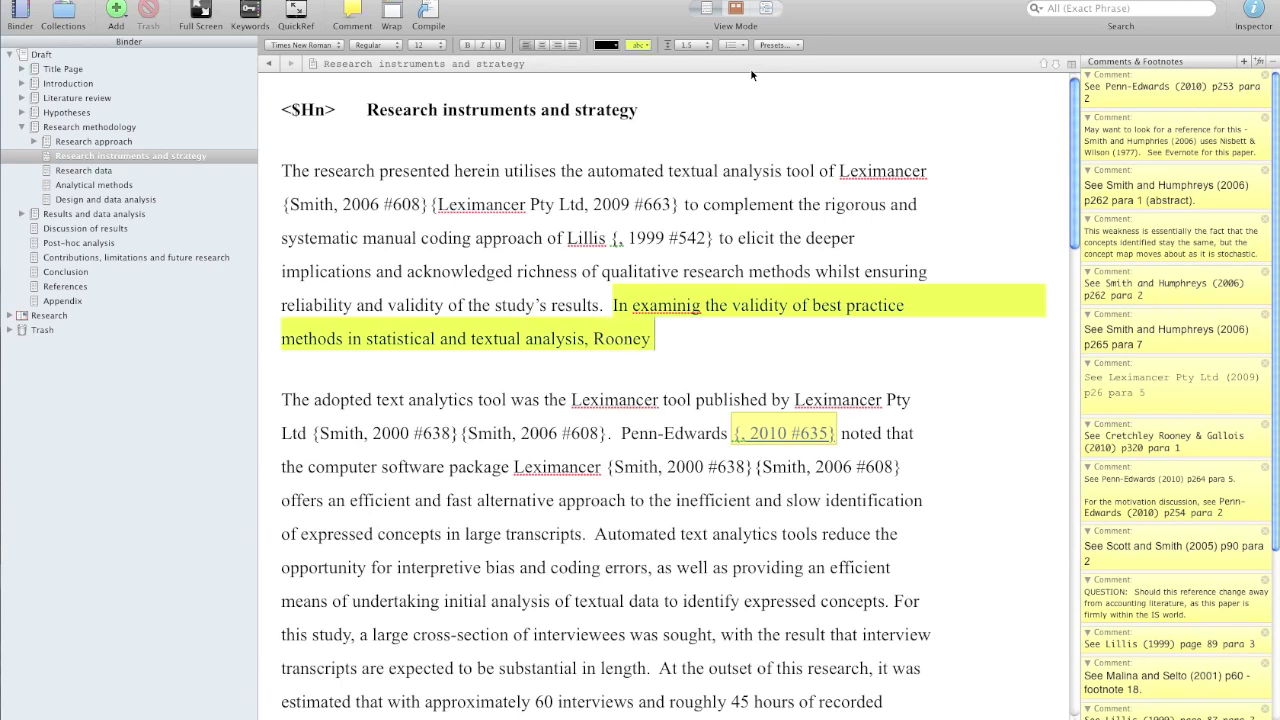
pyautogui.write('{Rooney, 2005 #664}')
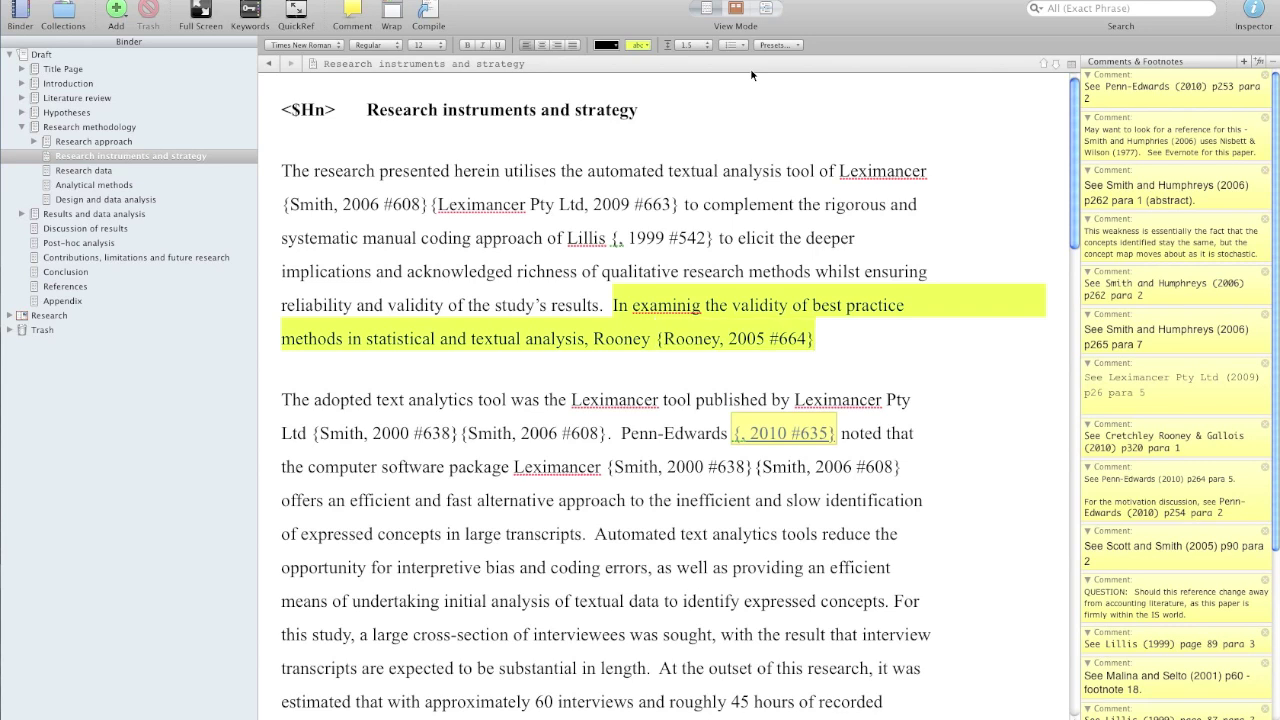
pyautogui.write('says we should be gratef')
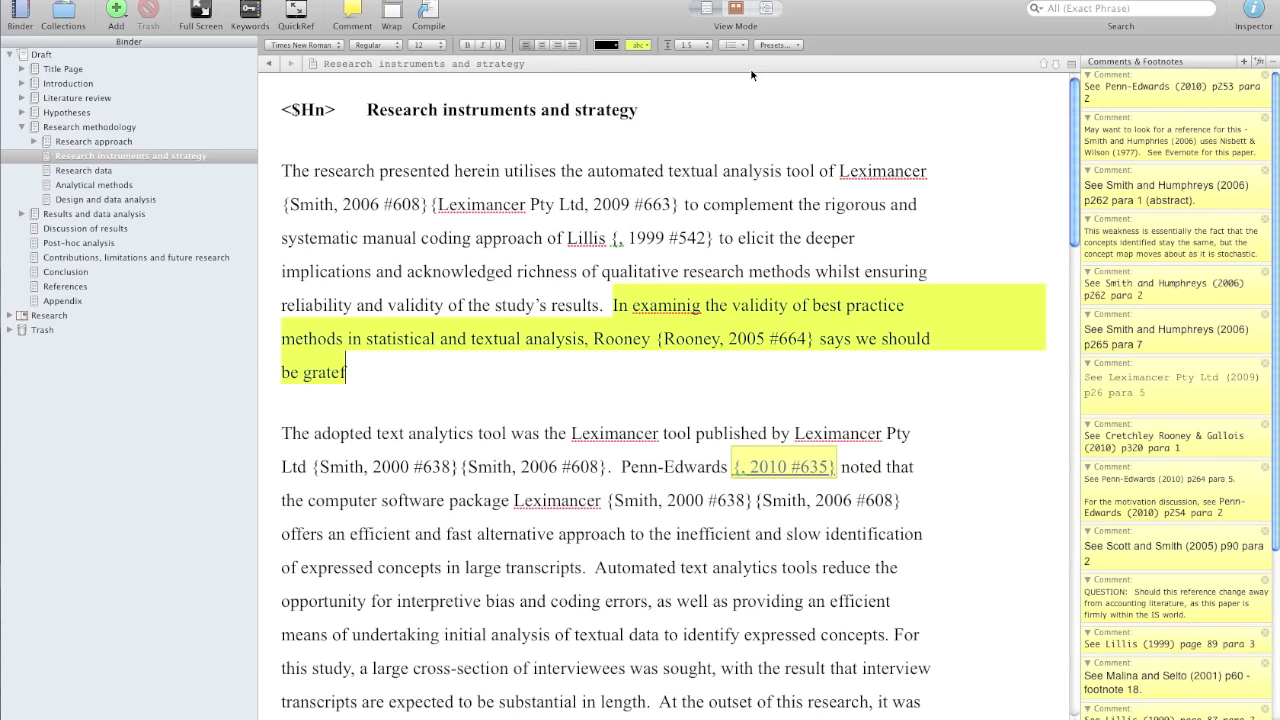
pyautogui.write('ul to our alien overlords.')
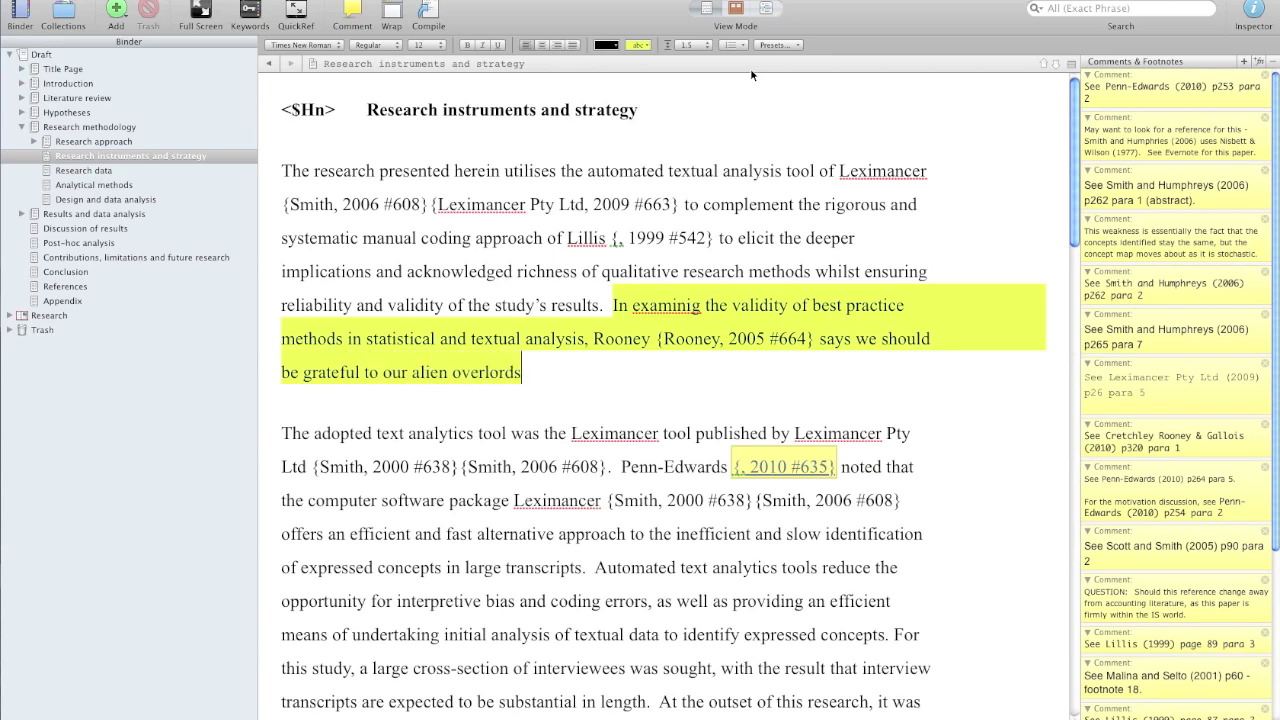
# Step: Correct 'examinig' to 'examining' and select the {Rooney, 2005 #664} citation
pyautogui.click(691, 305)
pyautogui.write('n')
pyautogui.click(691, 375)
pyautogui.click(656, 338)
pyautogui.moveTo(658, 338); pyautogui.dragTo(813, 339)
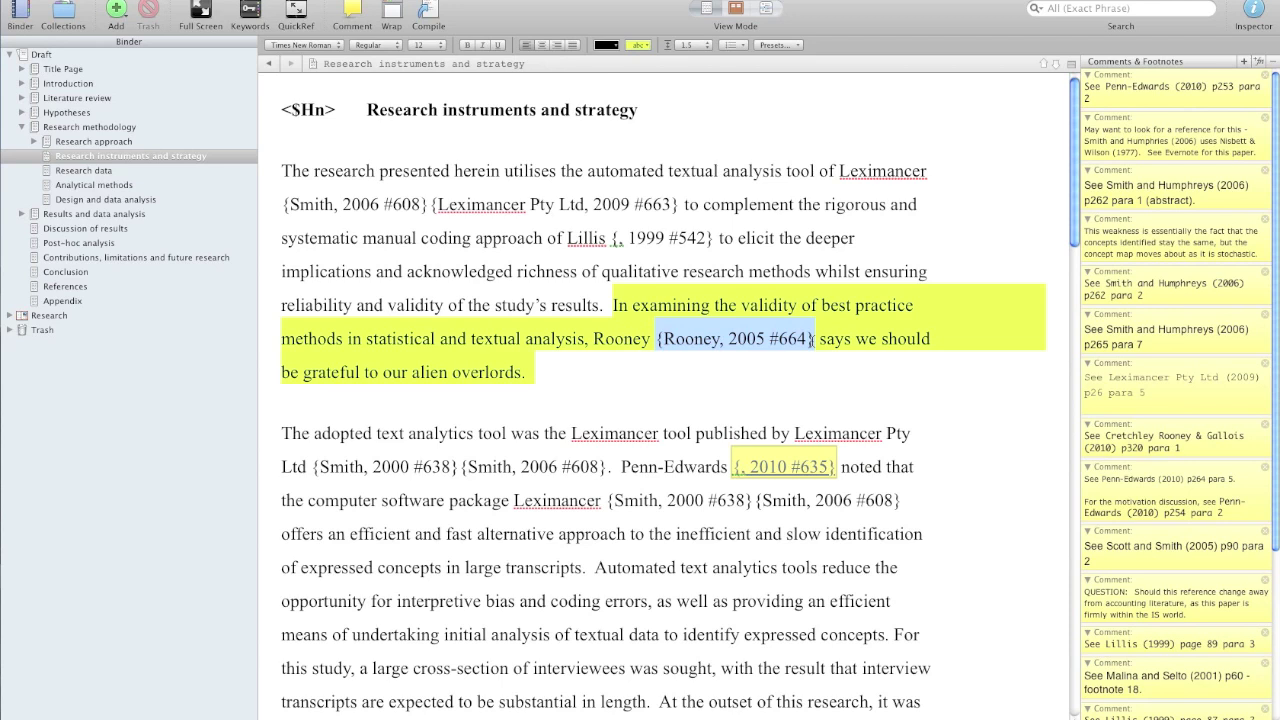
pyautogui.press('super+y')
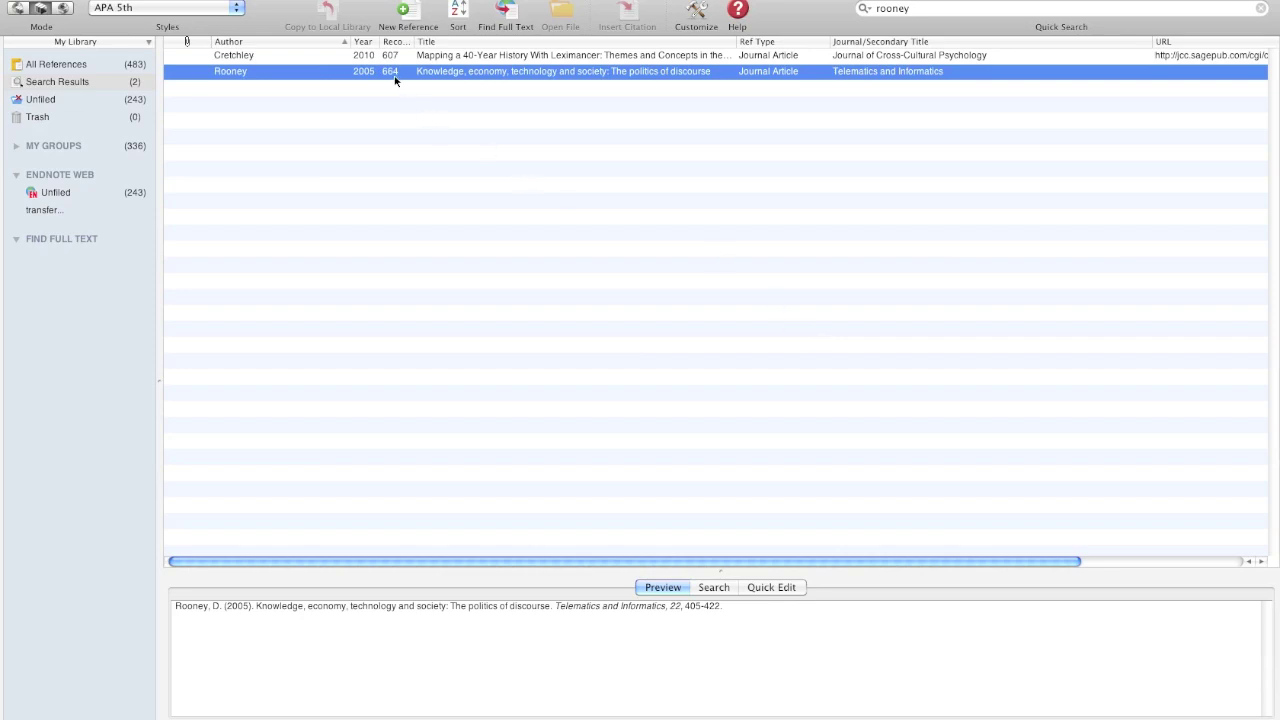
pyautogui.press('super+Tab')
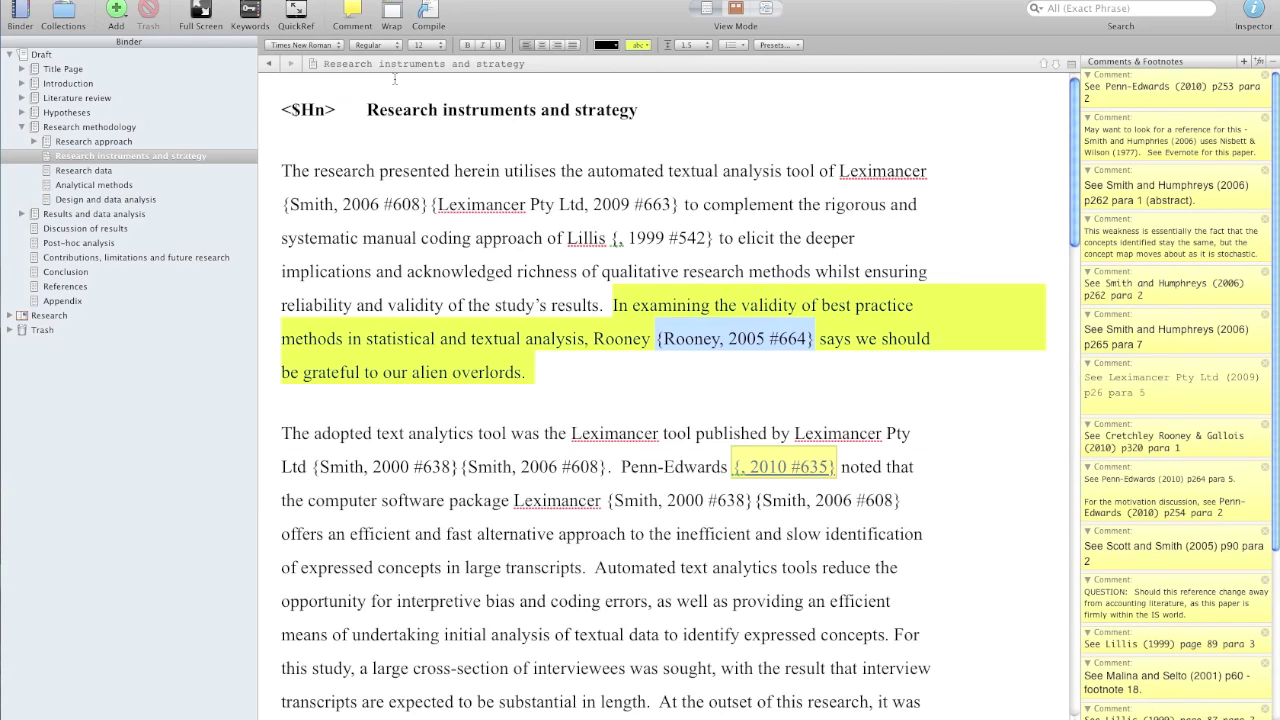
pyautogui.click(720, 340)
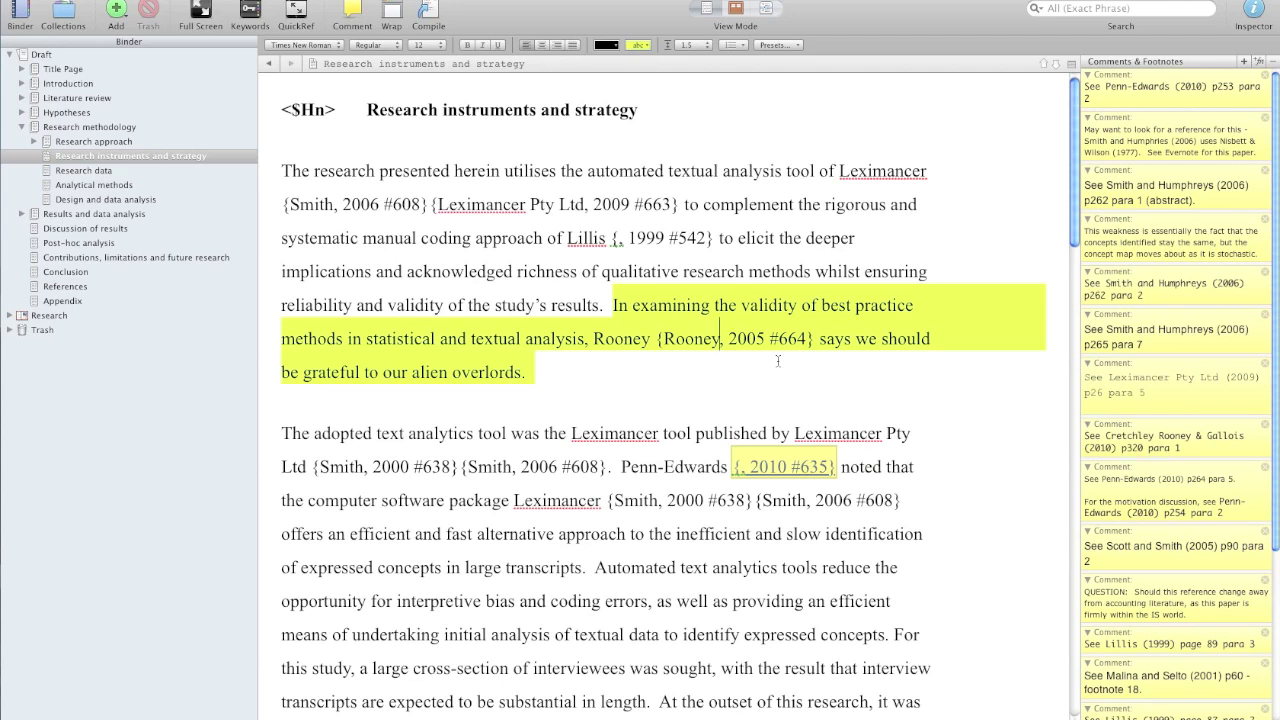
# Step: Edit the Rooney citation to {for example, \Rooney, 2005 #664, p208}
pyautogui.press('Left')
pyautogui.press('Left')
pyautogui.press('Left')
pyautogui.press('Left')
pyautogui.press('Left')
pyautogui.press('Left')
pyautogui.write('for example, ')
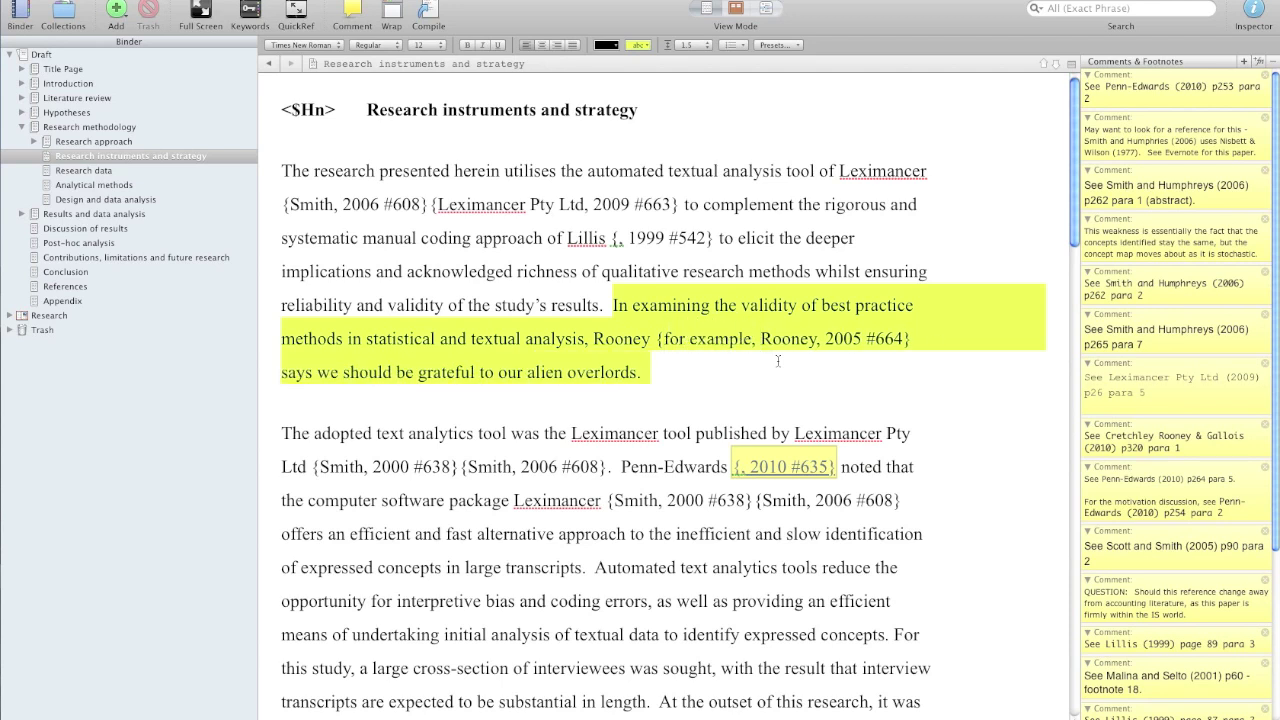
pyautogui.write('/')
pyautogui.press('BackSpace')
pyautogui.write('\\')
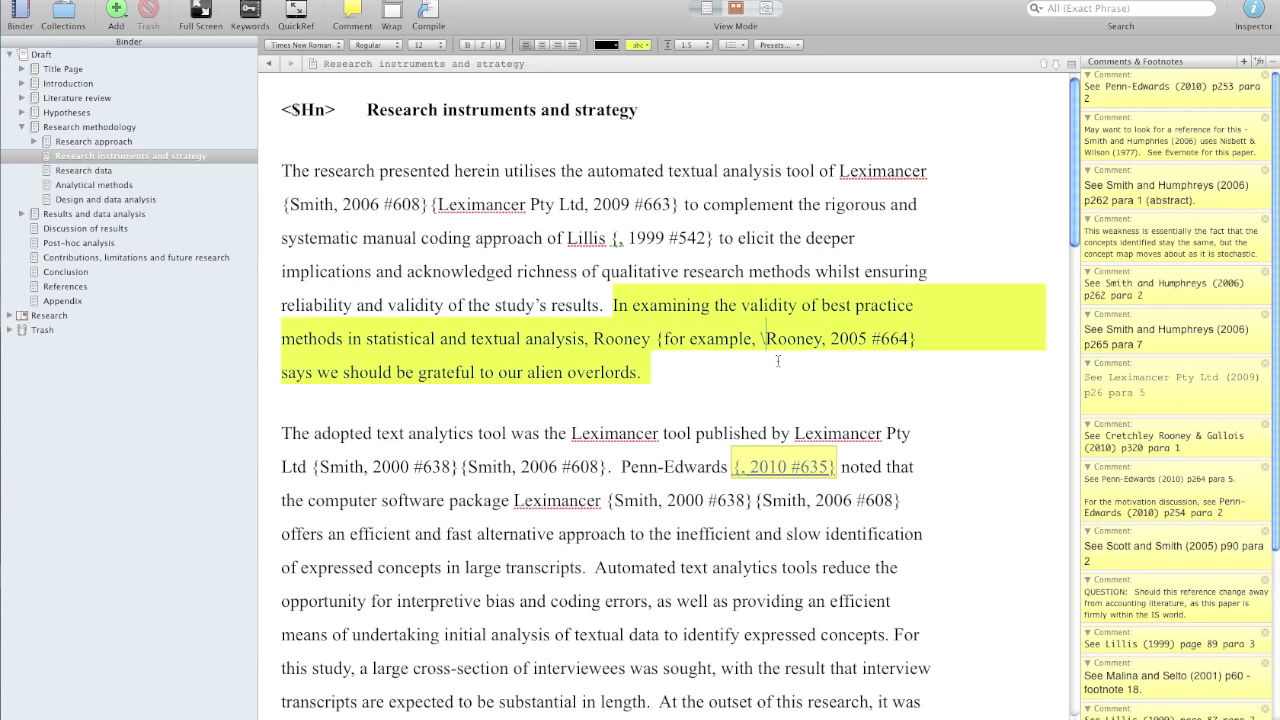
pyautogui.click(906, 338)
pyautogui.write(', p208')
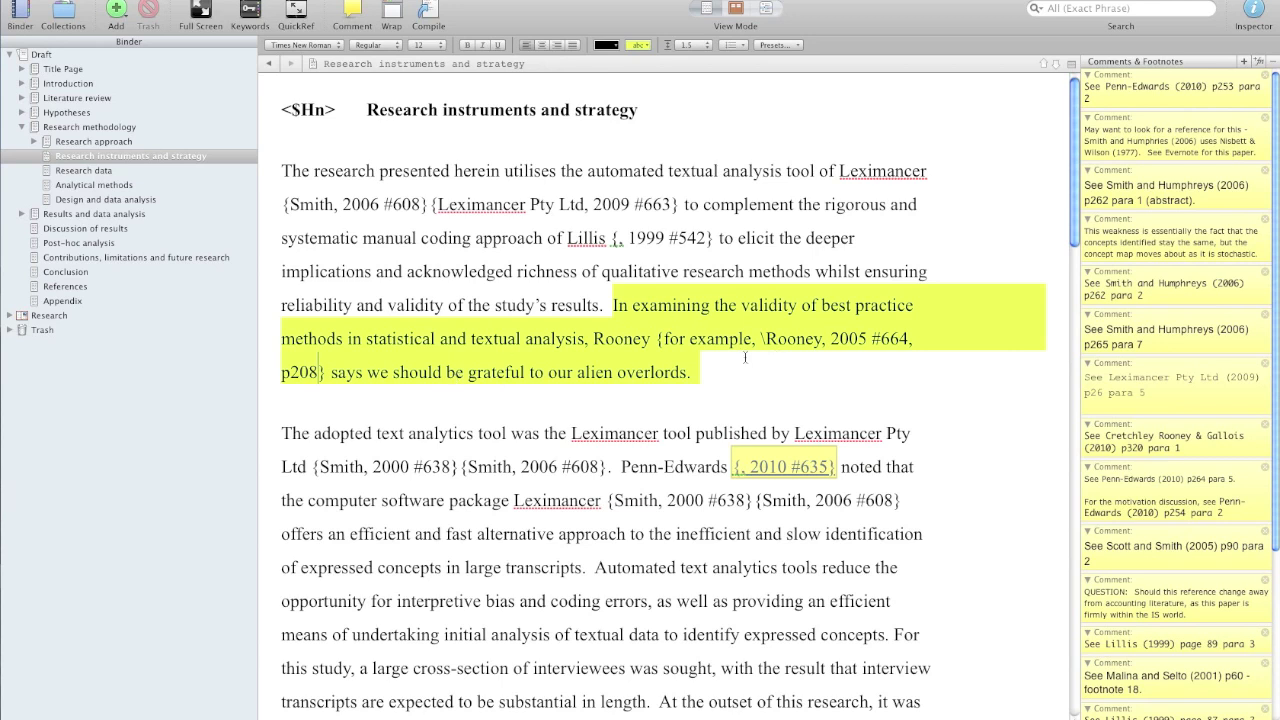
# Step: Move the edited citation after 'overlords' and remove the leftover 'Rooney' before 'says'
pyautogui.doubleClick(659, 338)
pyautogui.moveTo(657, 338); pyautogui.dragTo(326, 372)
pyautogui.press('super+c')
pyautogui.press('BackSpace')
pyautogui.press('super+Right')
pyautogui.press('Down')
pyautogui.press('Left')
pyautogui.press('Left')
pyautogui.press('super+v')
pyautogui.press('Left')
pyautogui.press('Up')
pyautogui.press('Left')
pyautogui.press('Left')
pyautogui.press('Left')
pyautogui.press('Left')
pyautogui.press('Left')
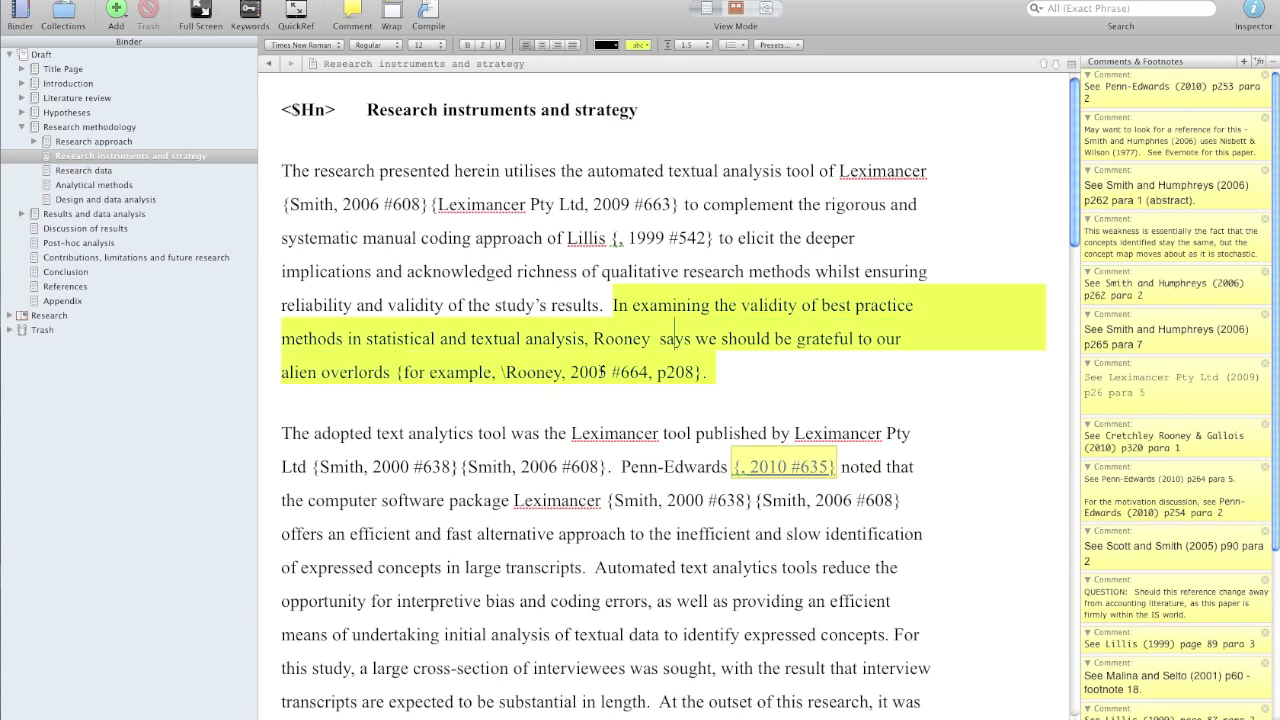
pyautogui.press('BackSpace')
pyautogui.press('BackSpace')
pyautogui.press('BackSpace')
pyautogui.press('BackSpace')
pyautogui.press('BackSpace')
pyautogui.press('BackSpace')
pyautogui.press('BackSpace')
pyautogui.press('BackSpace')
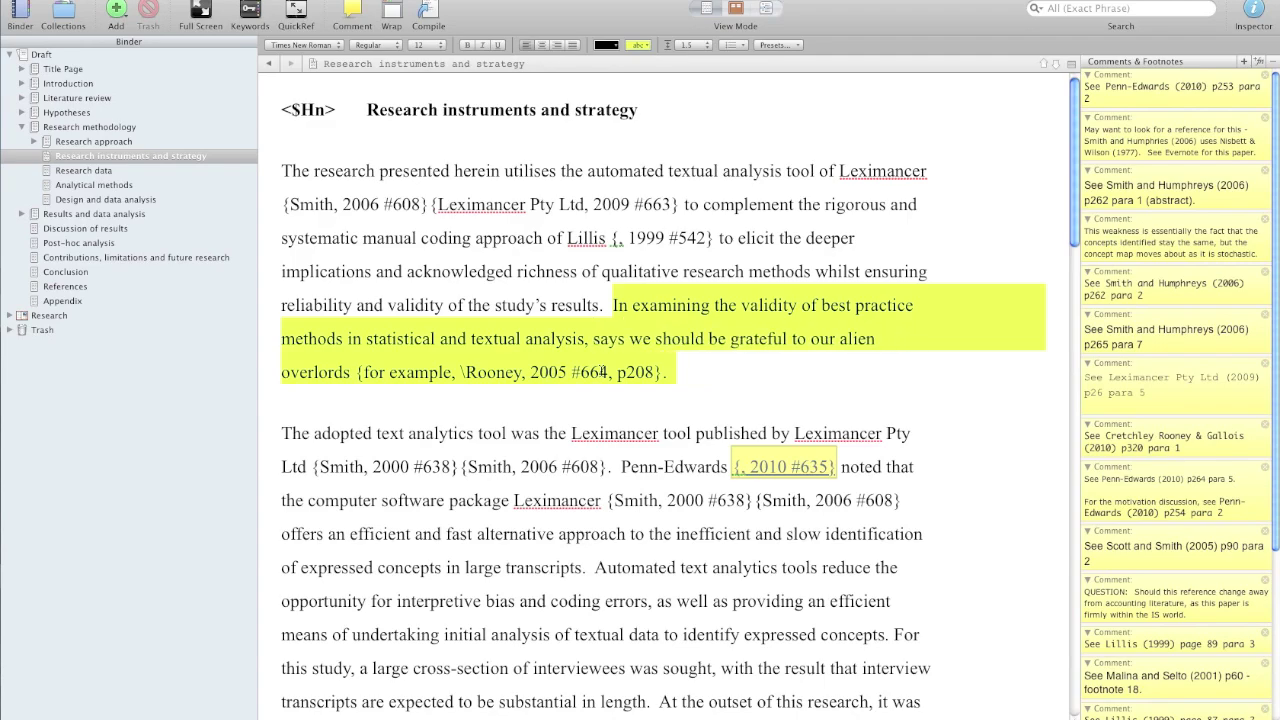
pyautogui.press('super+y')
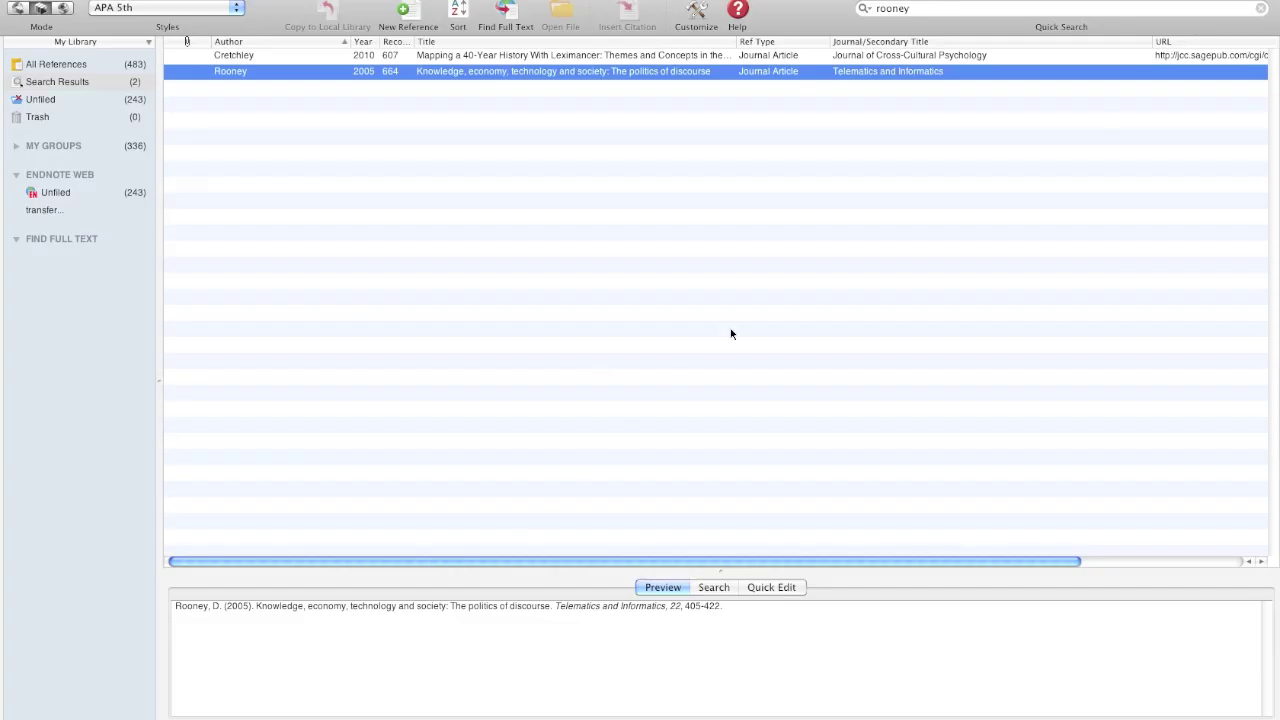
# Step: Quick-search 'penn*' and paste the Penn-Edwards 2010 citation before 'says' in Scrivener
pyautogui.click(990, 10)
pyautogui.write('penn*')
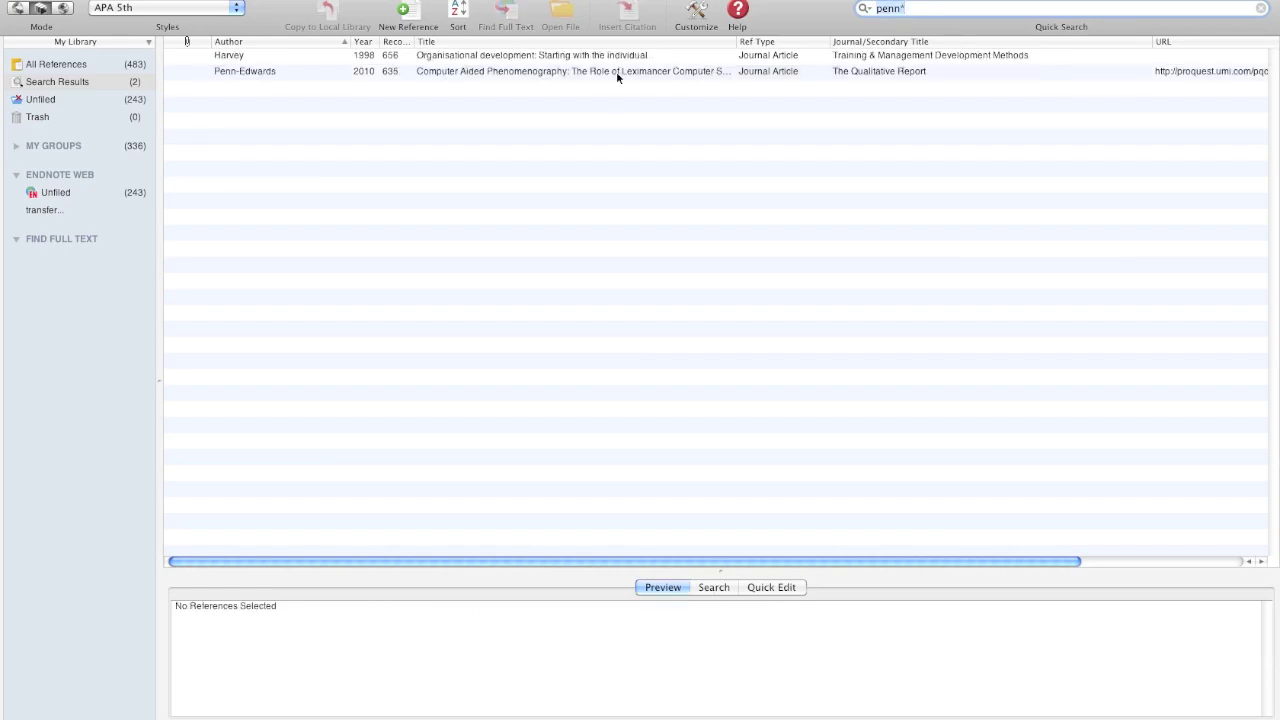
pyautogui.click(616, 71)
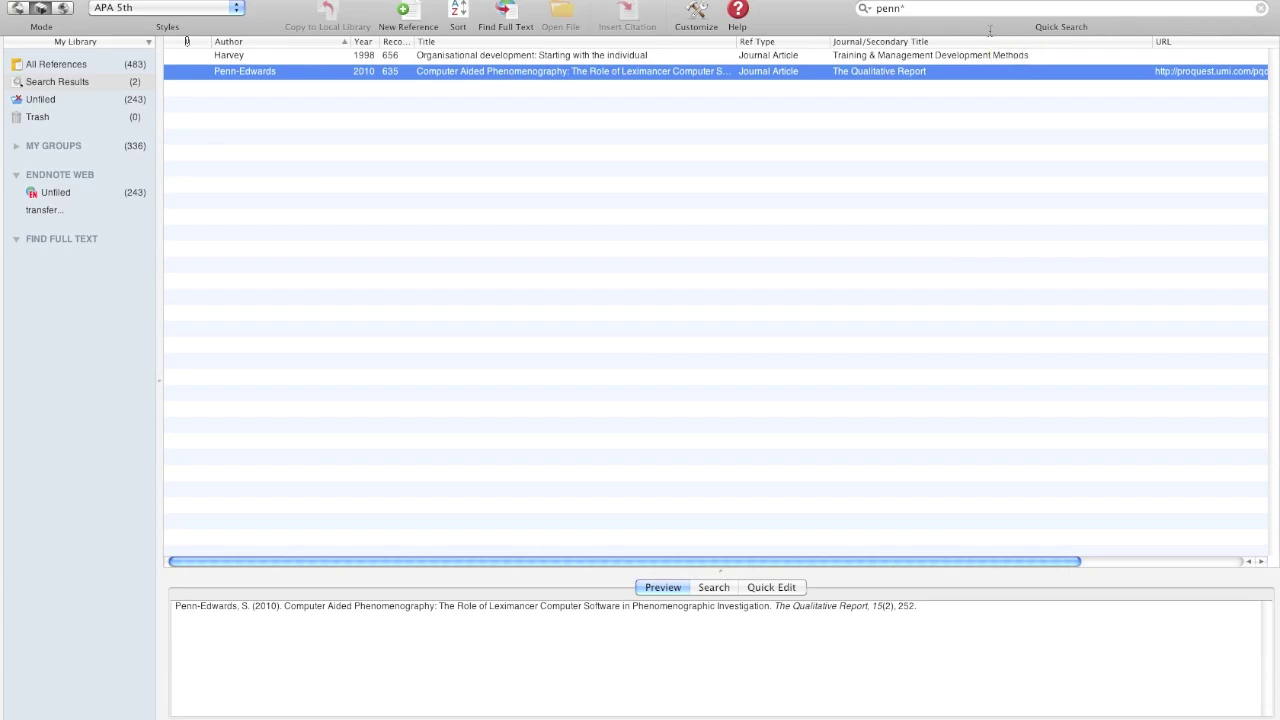
pyautogui.press('super+Tab')
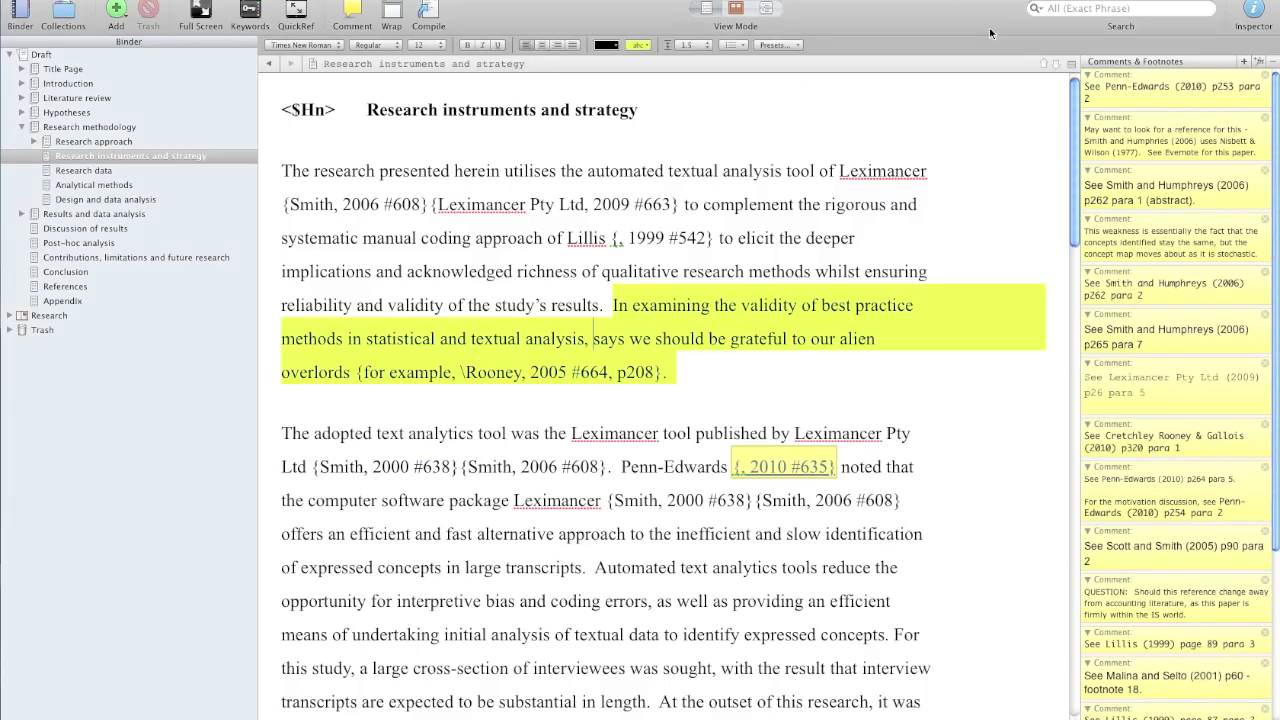
pyautogui.write('{Penn-Edwards, 2010 #635}')
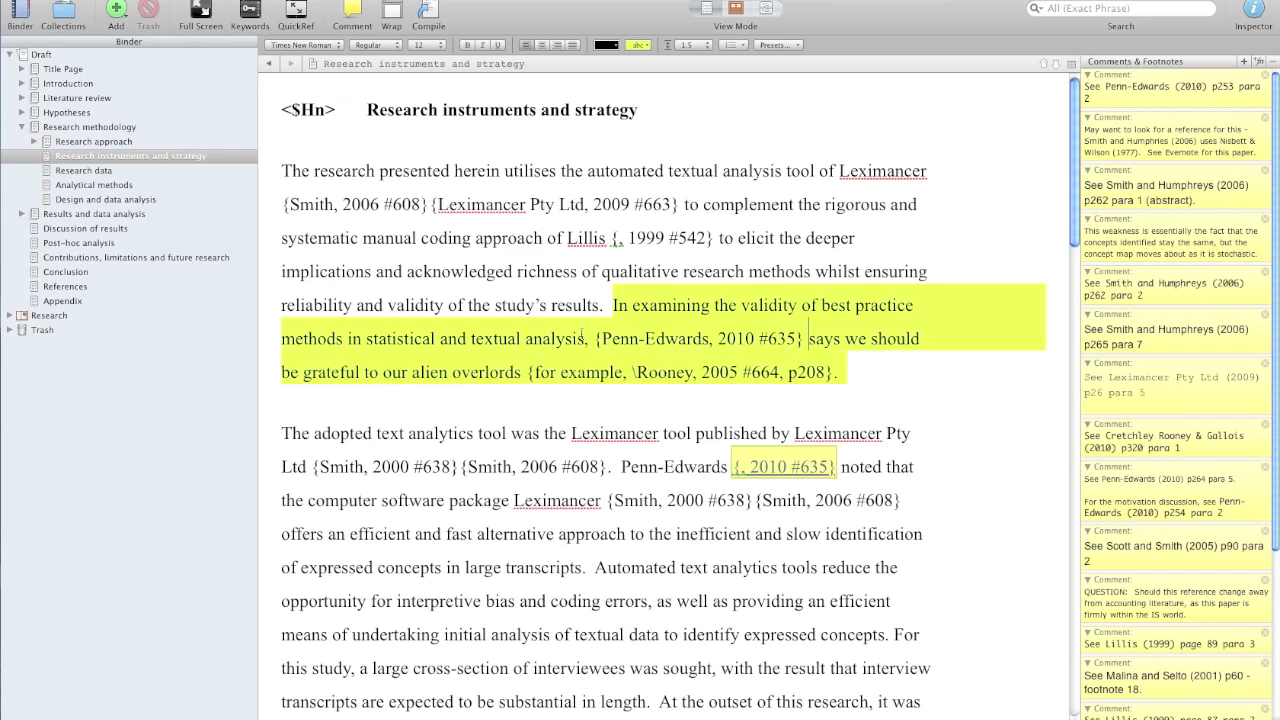
# Step: Type 'Penn-Edwards' before the citation and delete its author name, leaving {, 2010 #635}
pyautogui.click(593, 339)
pyautogui.write('Penn-Edwar')
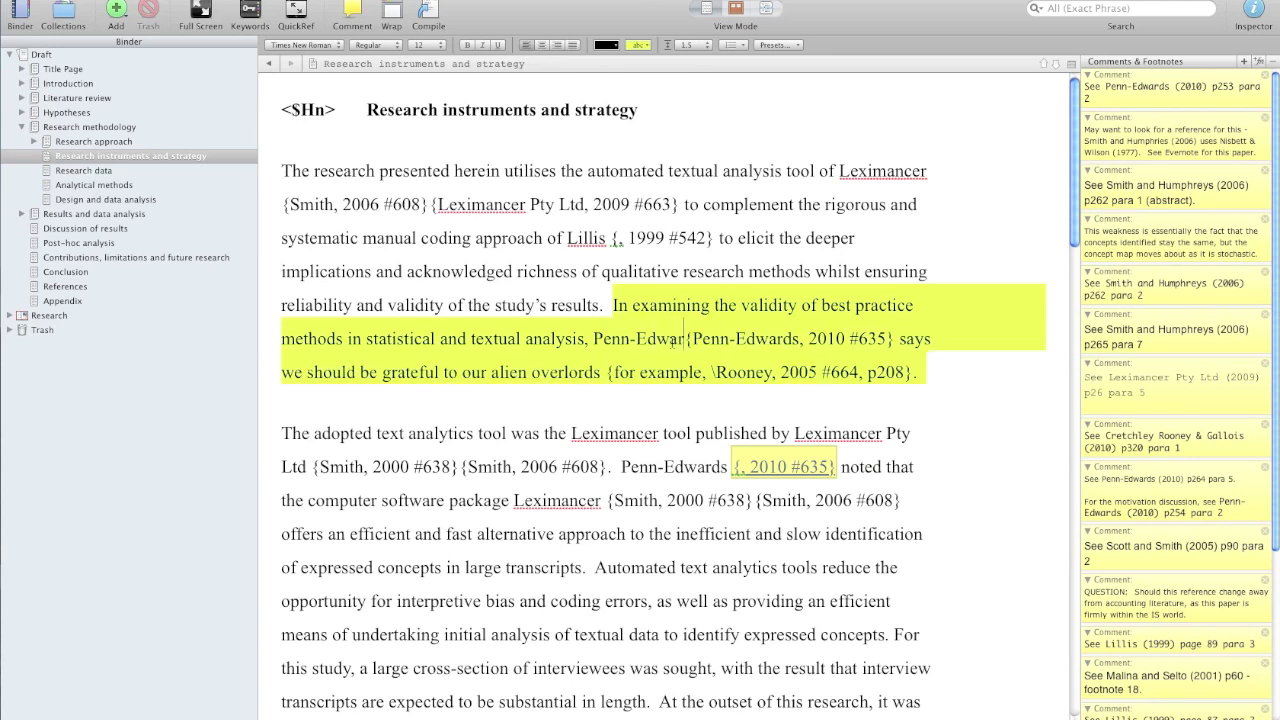
pyautogui.write('ds')
pyautogui.press('Right')
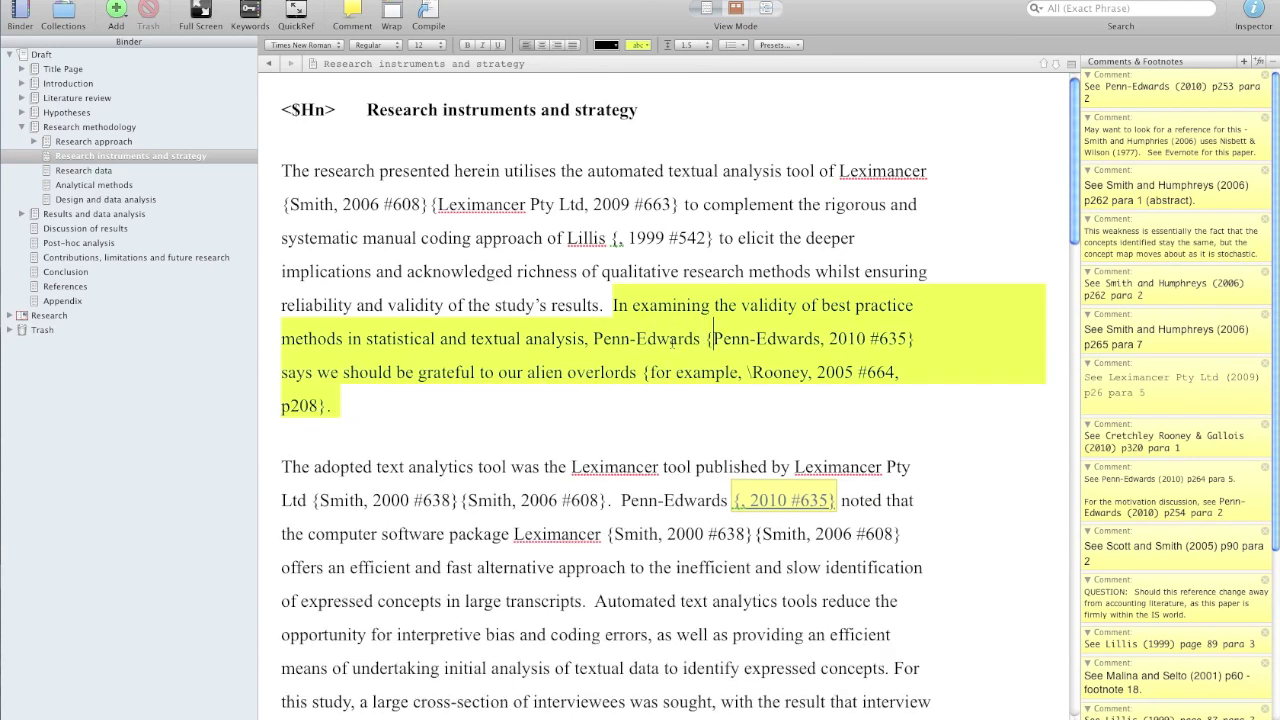
pyautogui.press('Delete')
pyautogui.press('Delete')
pyautogui.press('Delete')
pyautogui.press('Delete')
pyautogui.press('Delete')
pyautogui.press('Delete')
pyautogui.press('Delete')
pyautogui.press('Delete')
pyautogui.press('Delete')
pyautogui.press('Delete')
pyautogui.press('Delete')
pyautogui.press('Delete')
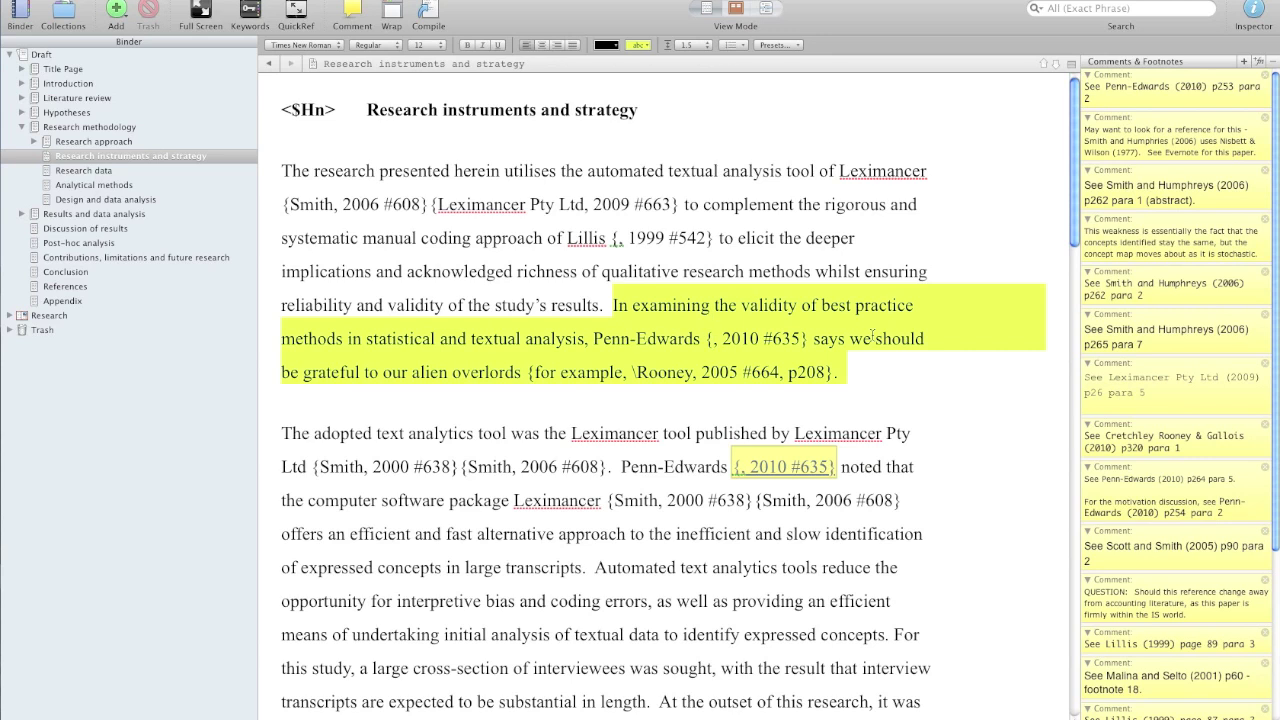
pyautogui.click(842, 373)
# Step: Compile the draft as Rich Text (.rtf – Word Compatible), replacing '20110219 Video Draft'
pyautogui.click(118, 1)
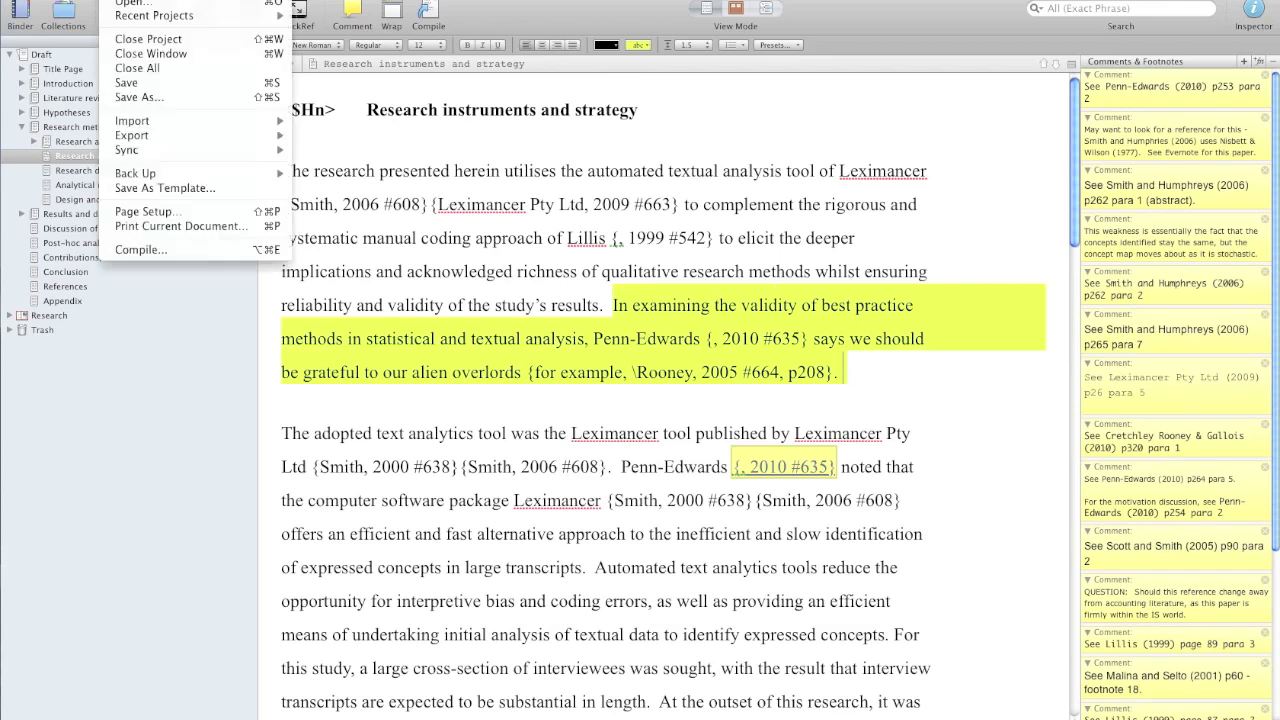
pyautogui.click(140, 249)
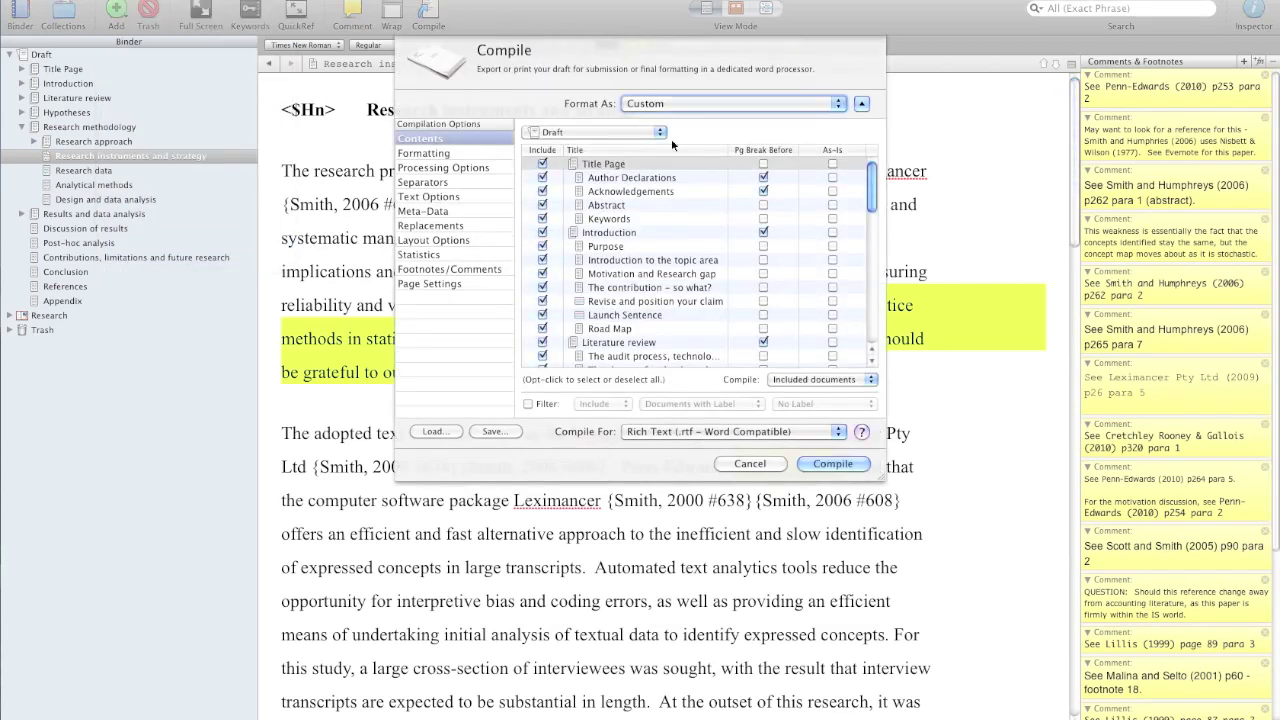
pyautogui.scroll(-3, 622, 187)
pyautogui.scroll(2, 622, 187)
pyautogui.scroll(-10, 622, 187)
pyautogui.scroll(10, 625, 183)
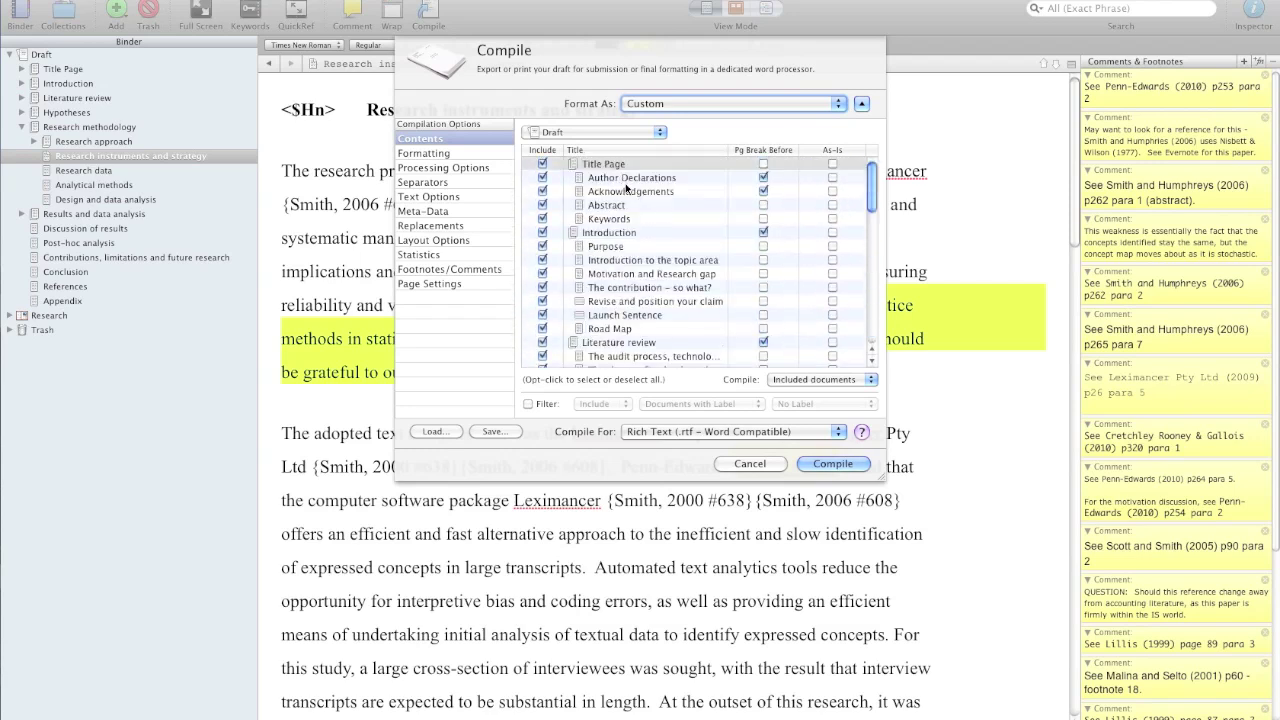
pyautogui.click(811, 427)
pyautogui.click(811, 427)
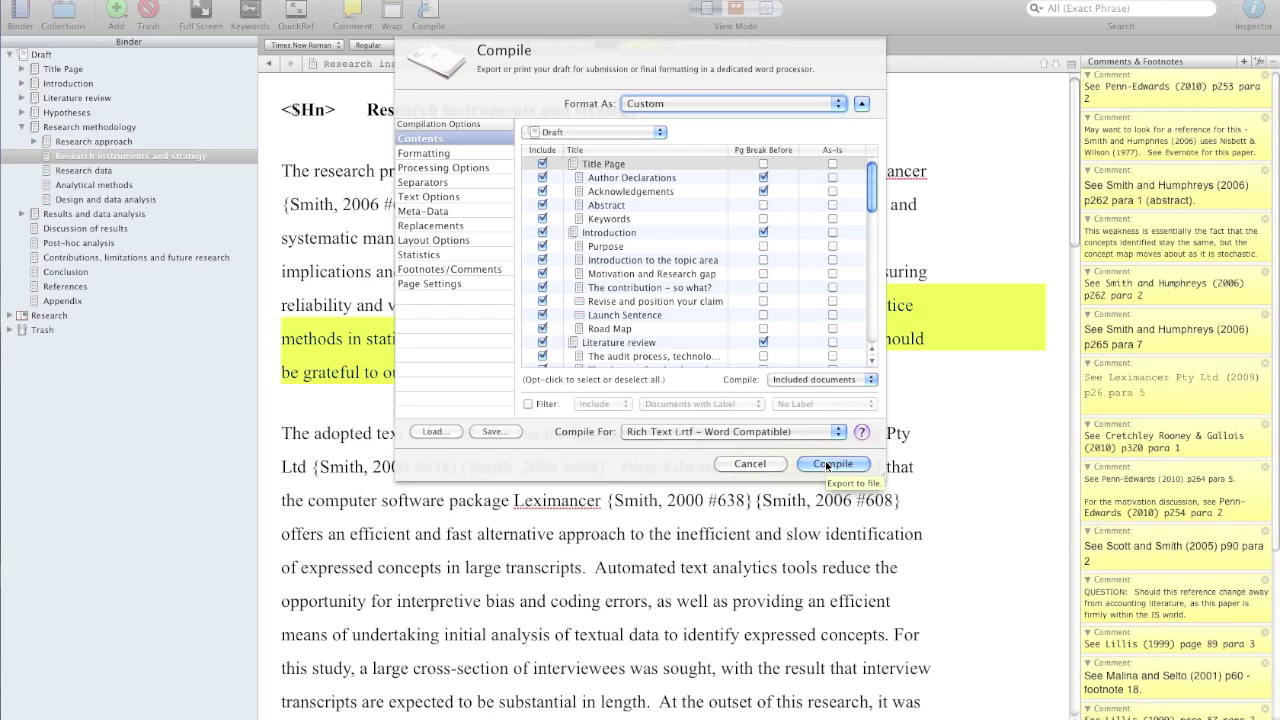
pyautogui.click(830, 464)
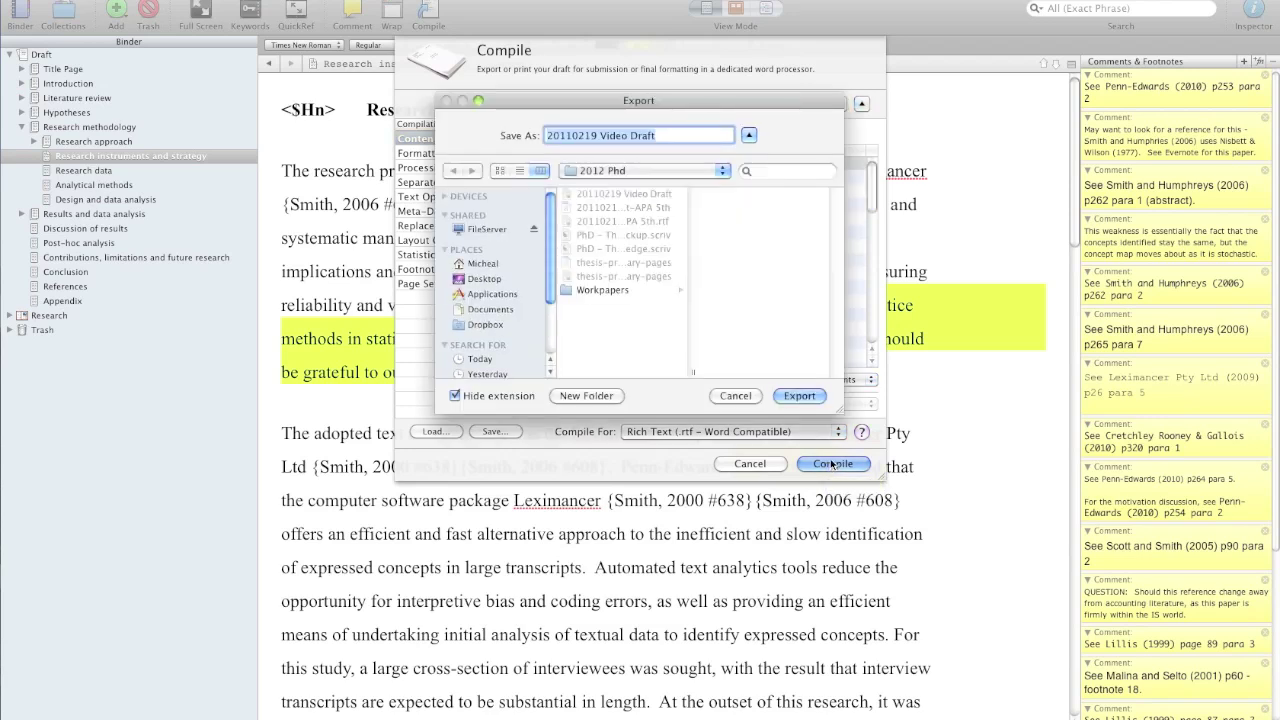
pyautogui.click(787, 396)
pyautogui.click(768, 207)
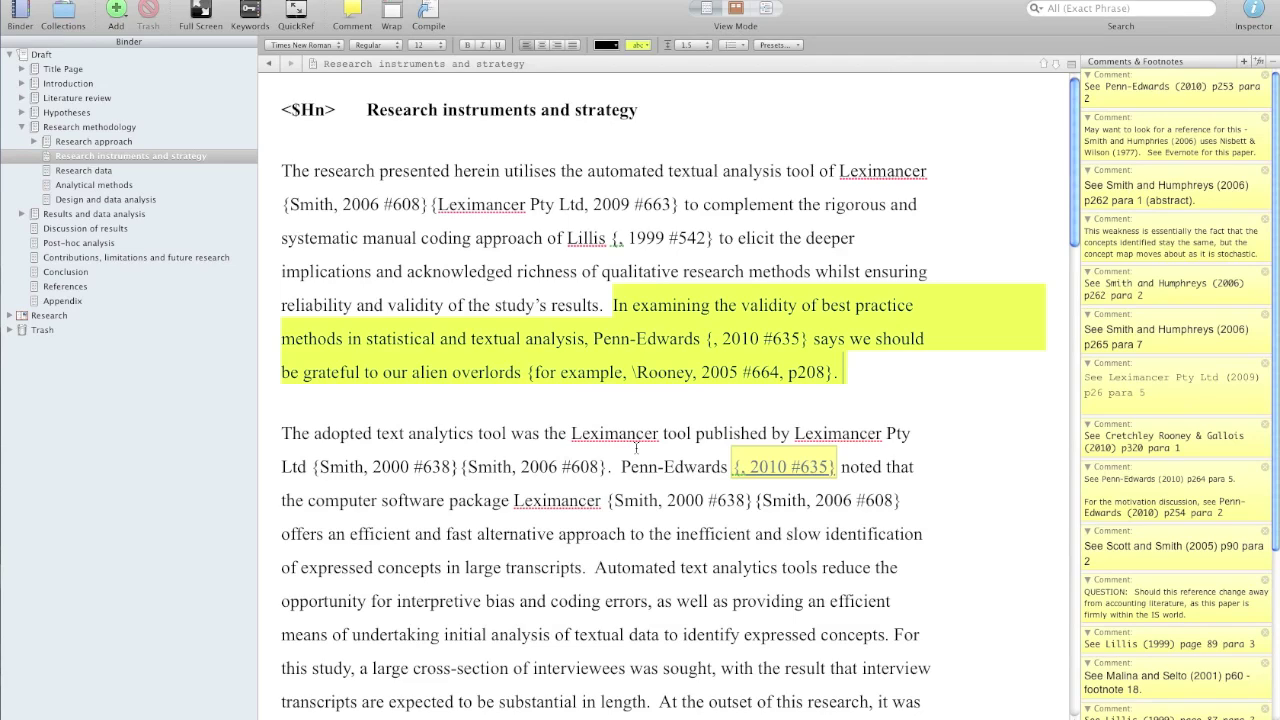
pyautogui.press('super+Tab')
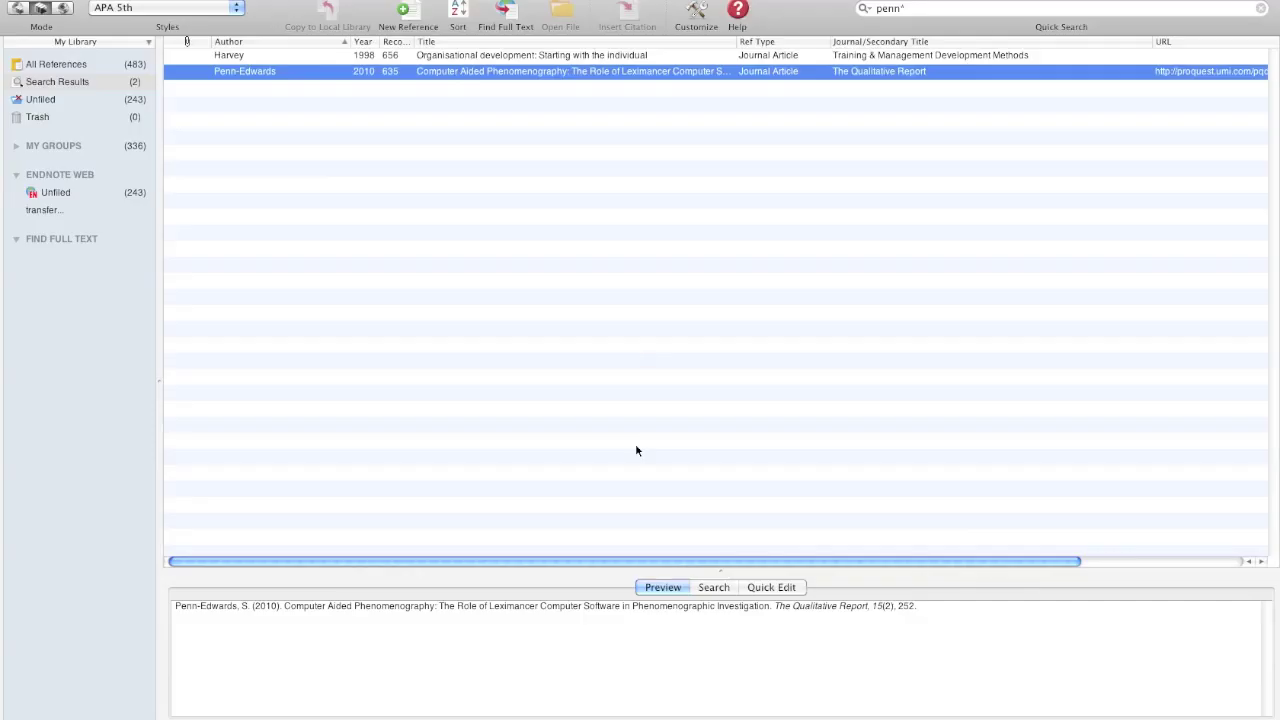
# Step: Format '20110219 Video Draft.rtf' in APA 5th, saving over '20110219 Video Draft-APA 5th'
pyautogui.click(320, 0)
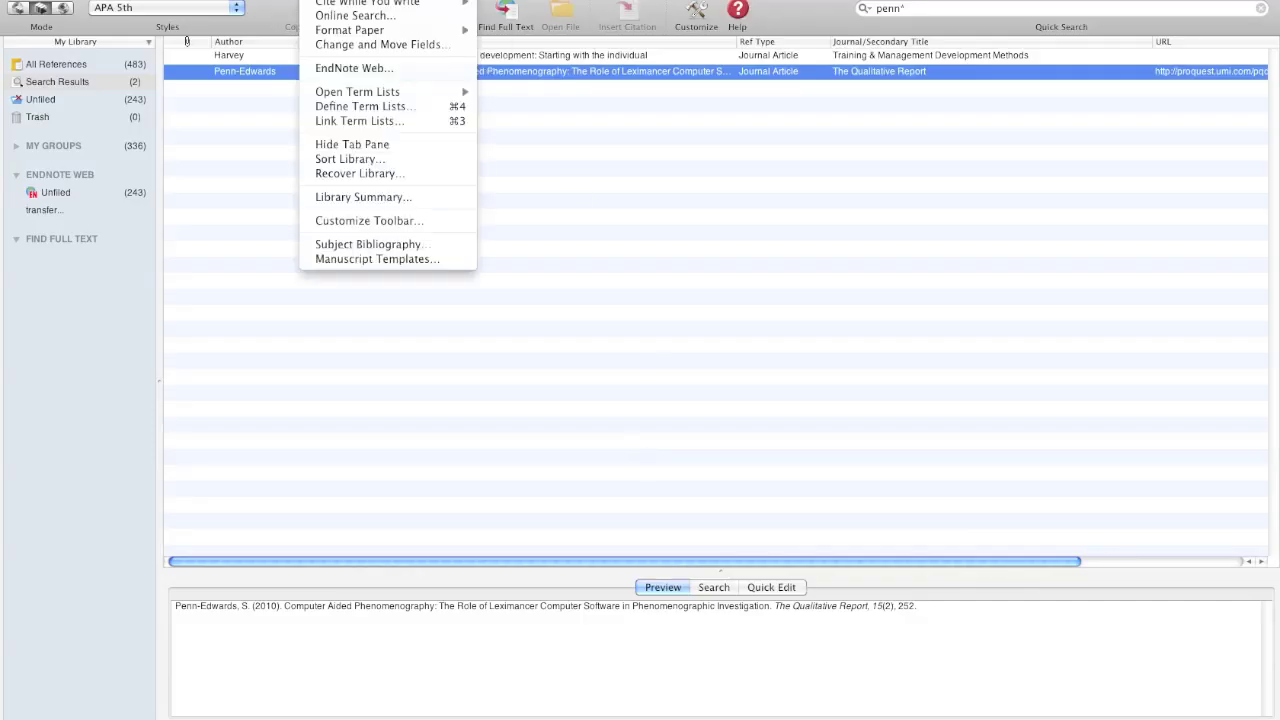
pyautogui.moveTo(476, 32)
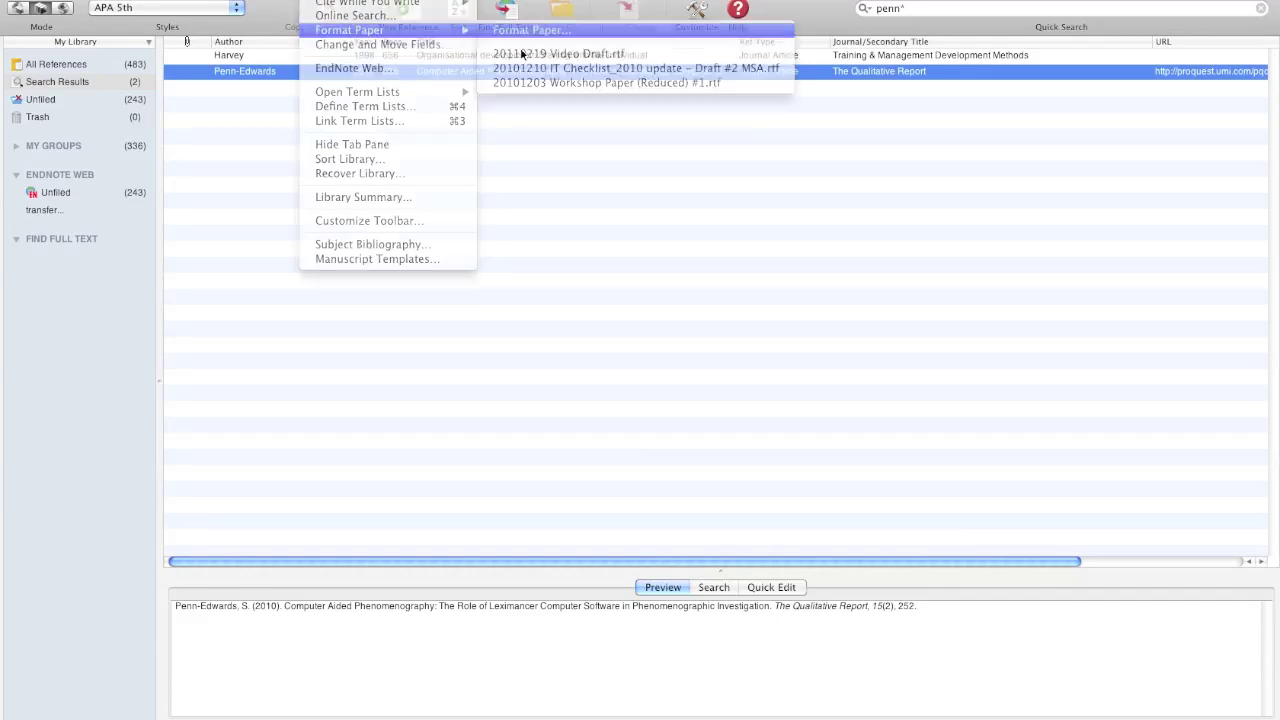
pyautogui.click(527, 31)
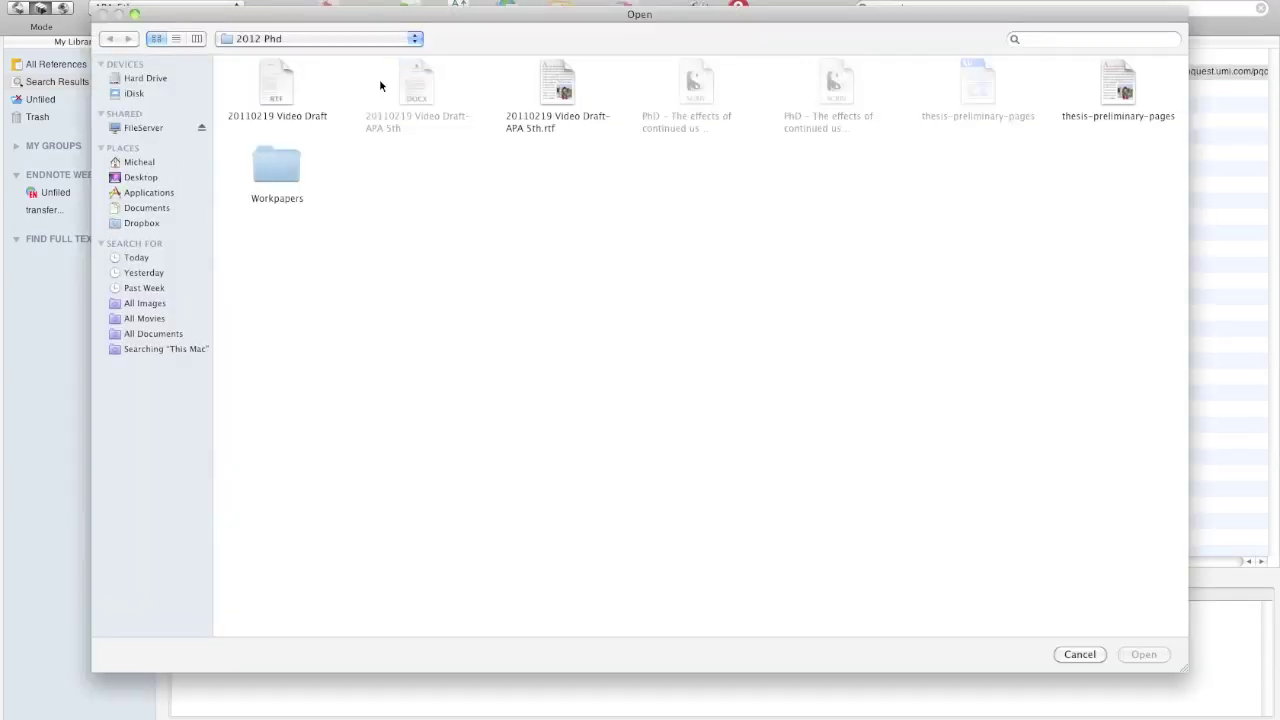
pyautogui.doubleClick(279, 93)
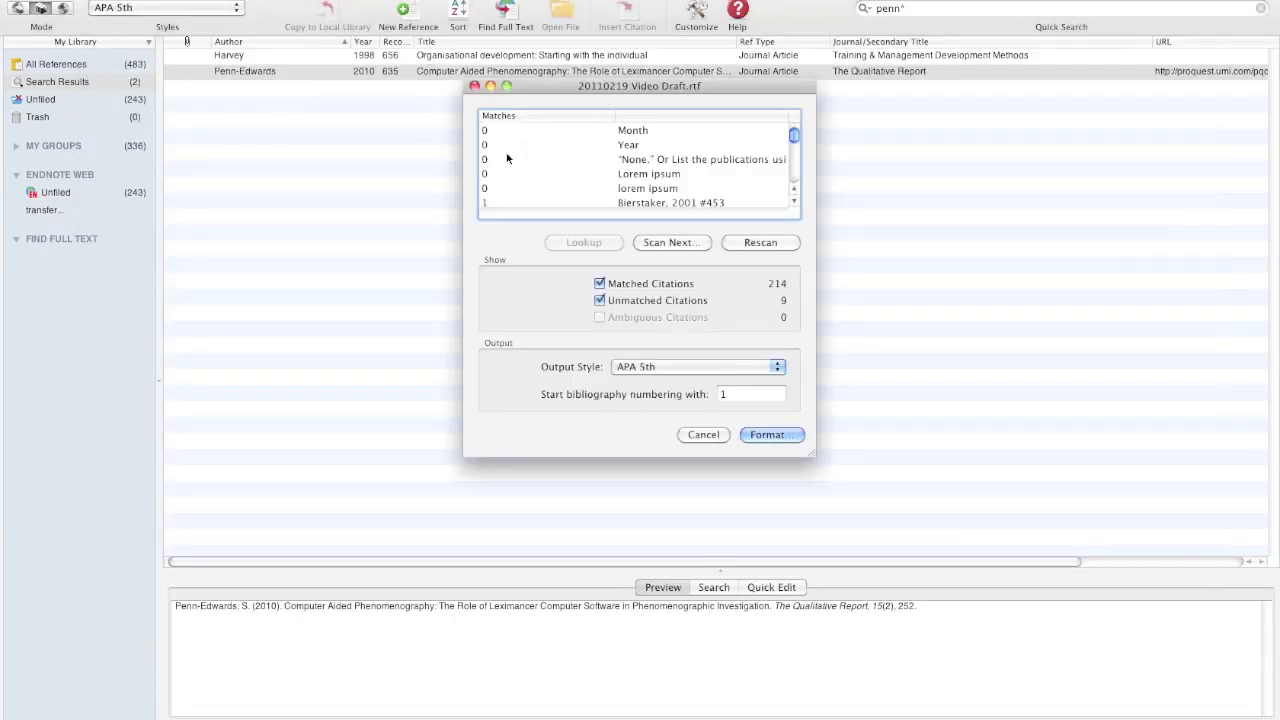
pyautogui.scroll(-2, 506, 157)
pyautogui.scroll(3, 506, 157)
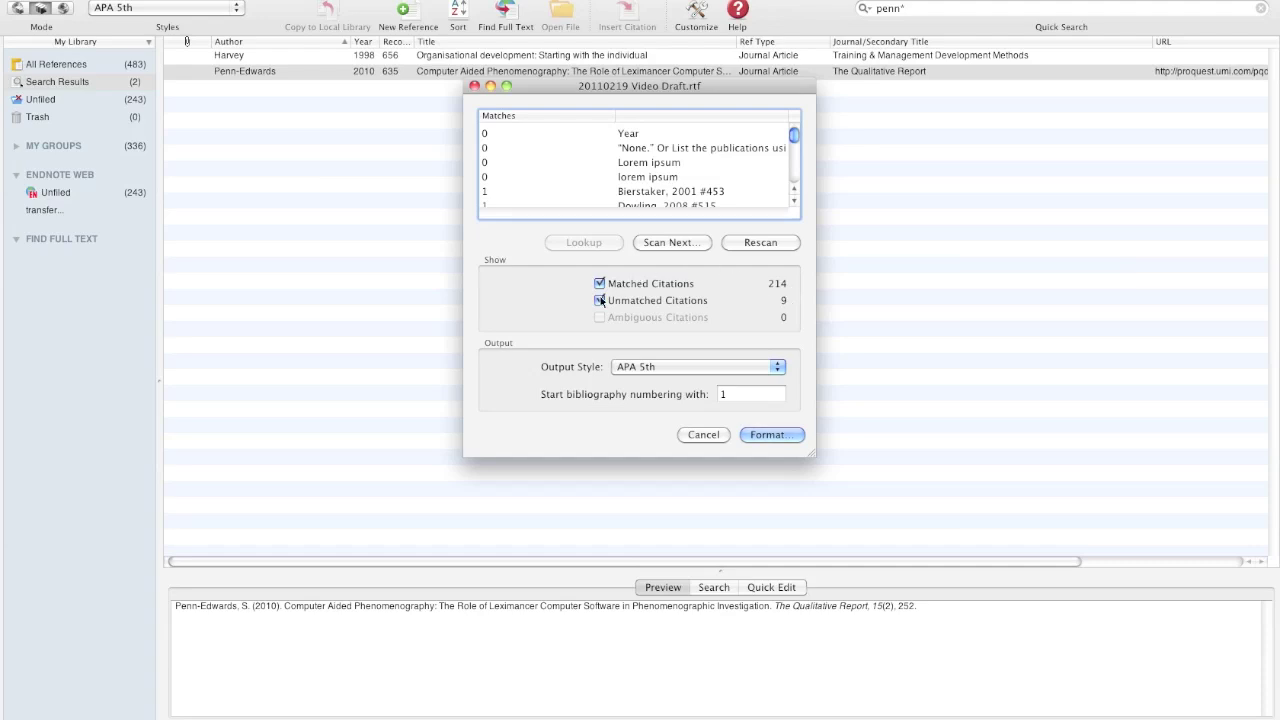
pyautogui.click(758, 436)
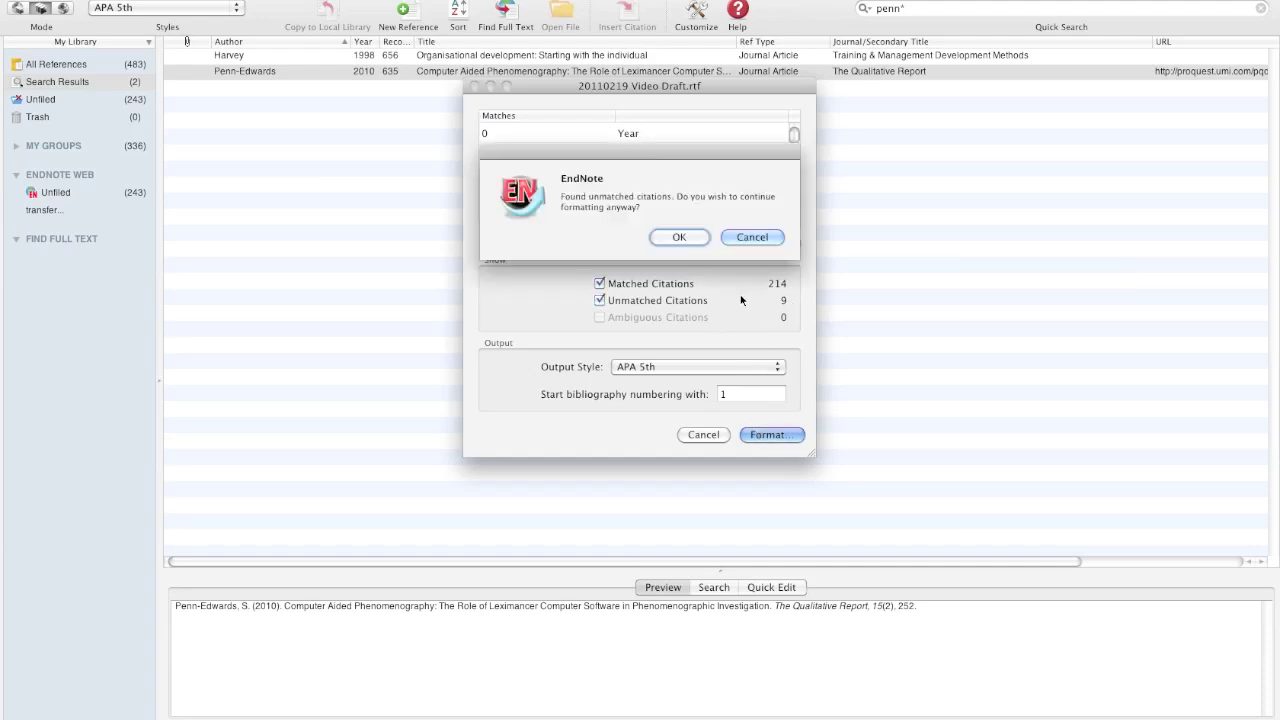
pyautogui.click(666, 235)
pyautogui.click(799, 382)
pyautogui.click(761, 205)
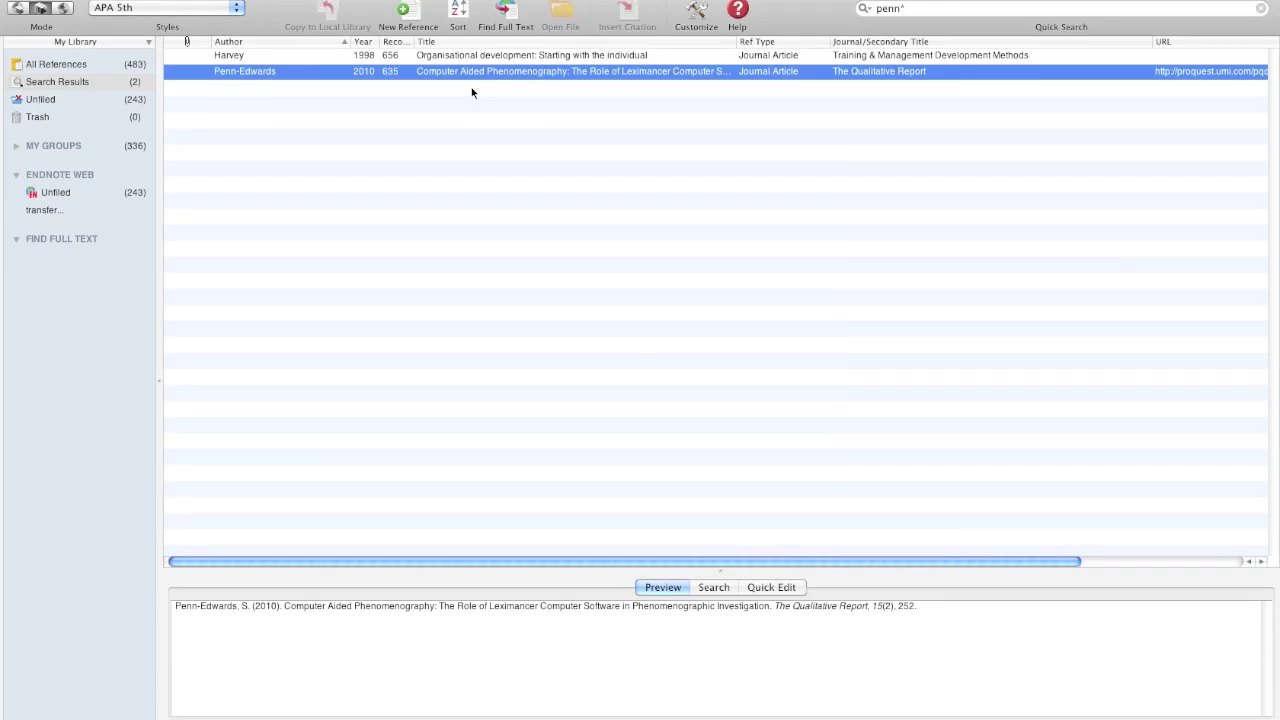
pyautogui.press('super+Tab')
pyautogui.press('super+Tab')
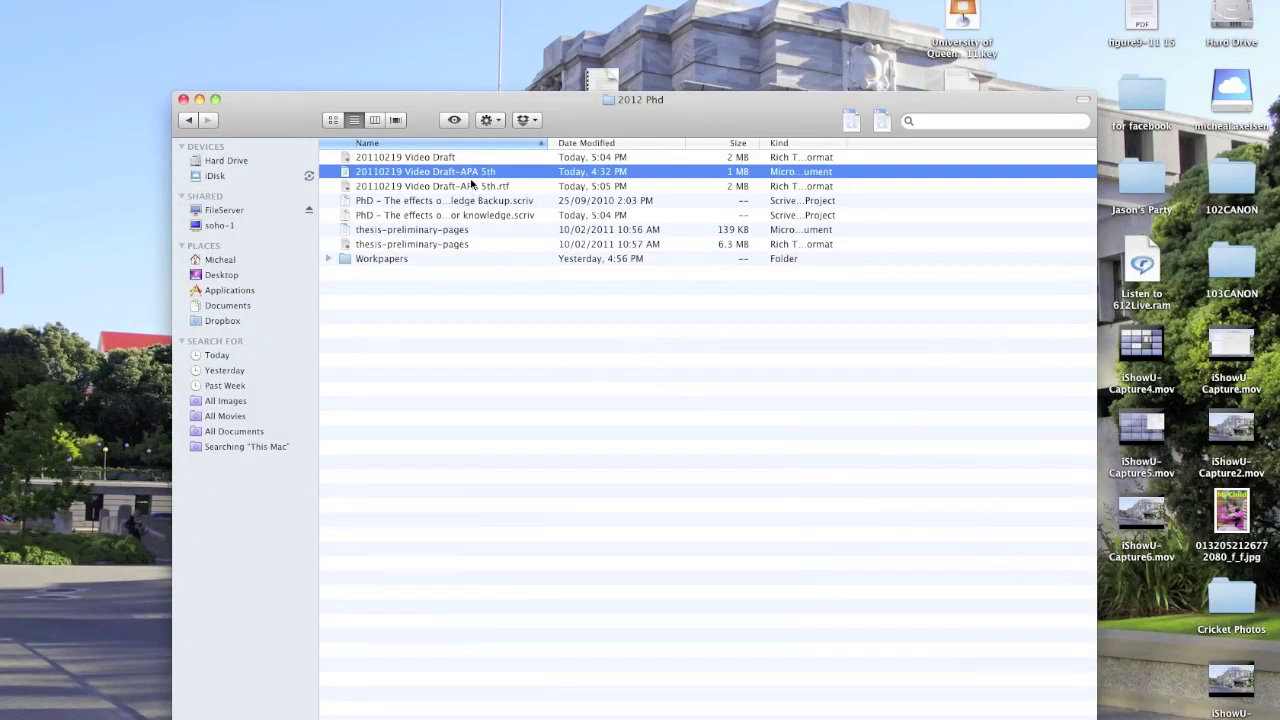
# Step: Delete the old 20110219 Video Draft-APA 5th Word file and close the RTF that opened in TextEdit
pyautogui.press('super+BackSpace')
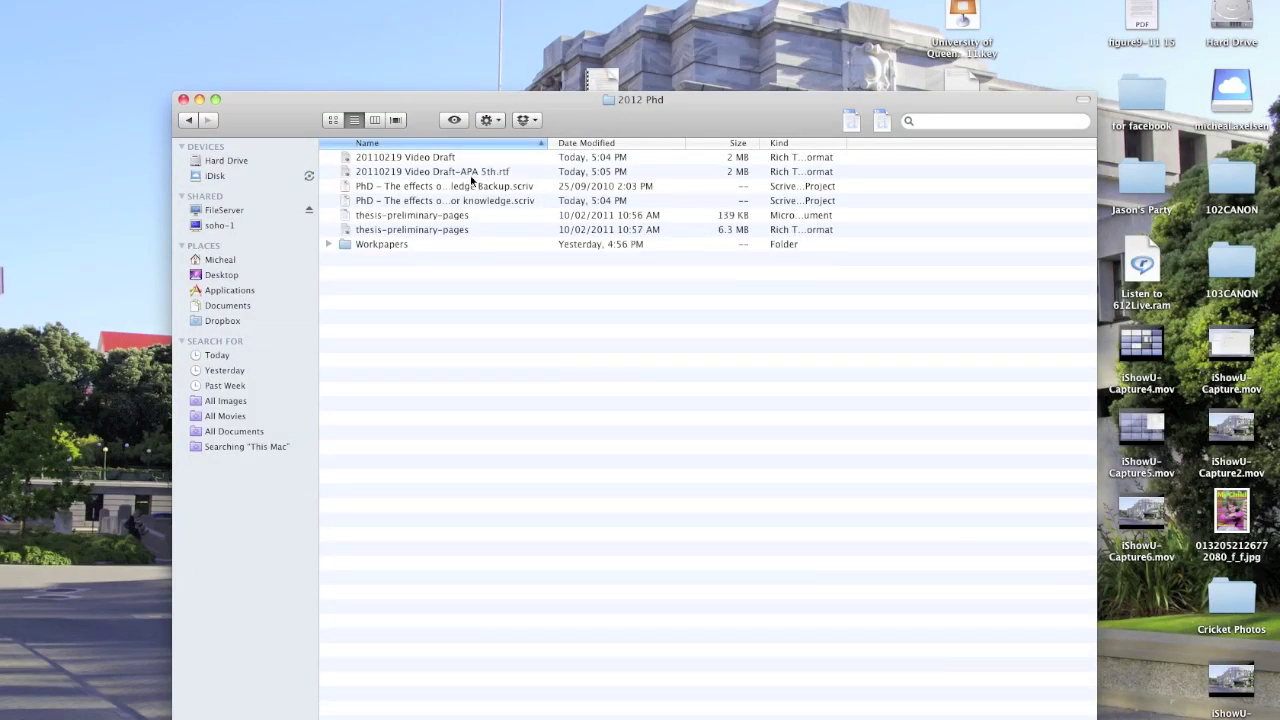
pyautogui.click(471, 177)
pyautogui.doubleClick(471, 177)
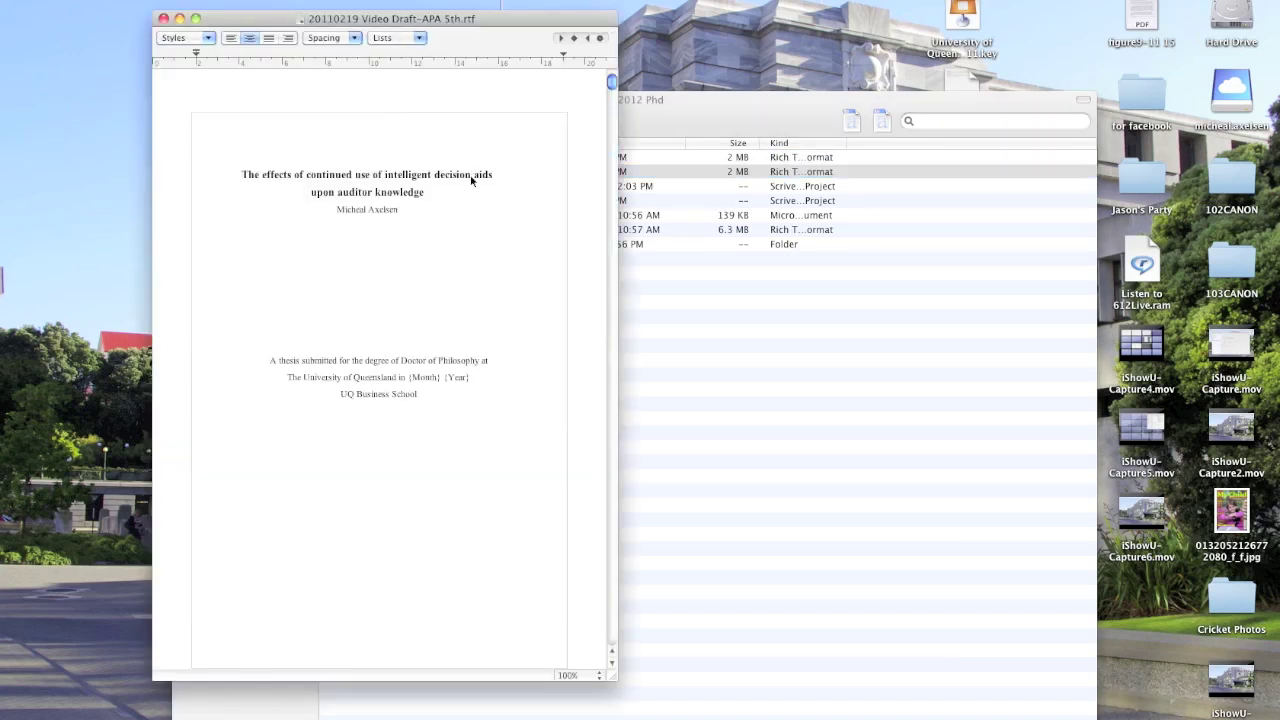
pyautogui.press('super+q')
# Step: Open '20110219 Video Draft-APA 5th.rtf' in Microsoft Word via Open With
pyautogui.rightClick(471, 177)
pyautogui.moveTo(542, 198)
pyautogui.click(883, 257)
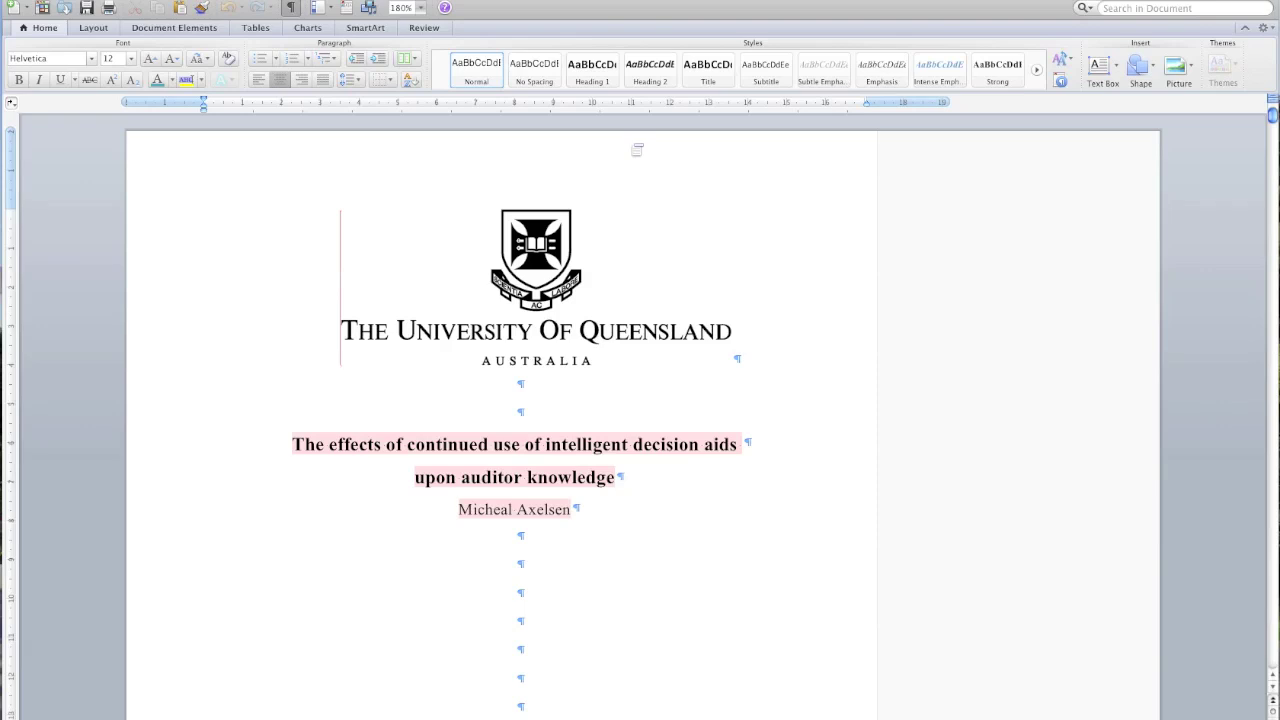
# Step: Delete all comments in the thesis document from the Review tab
pyautogui.click(423, 27)
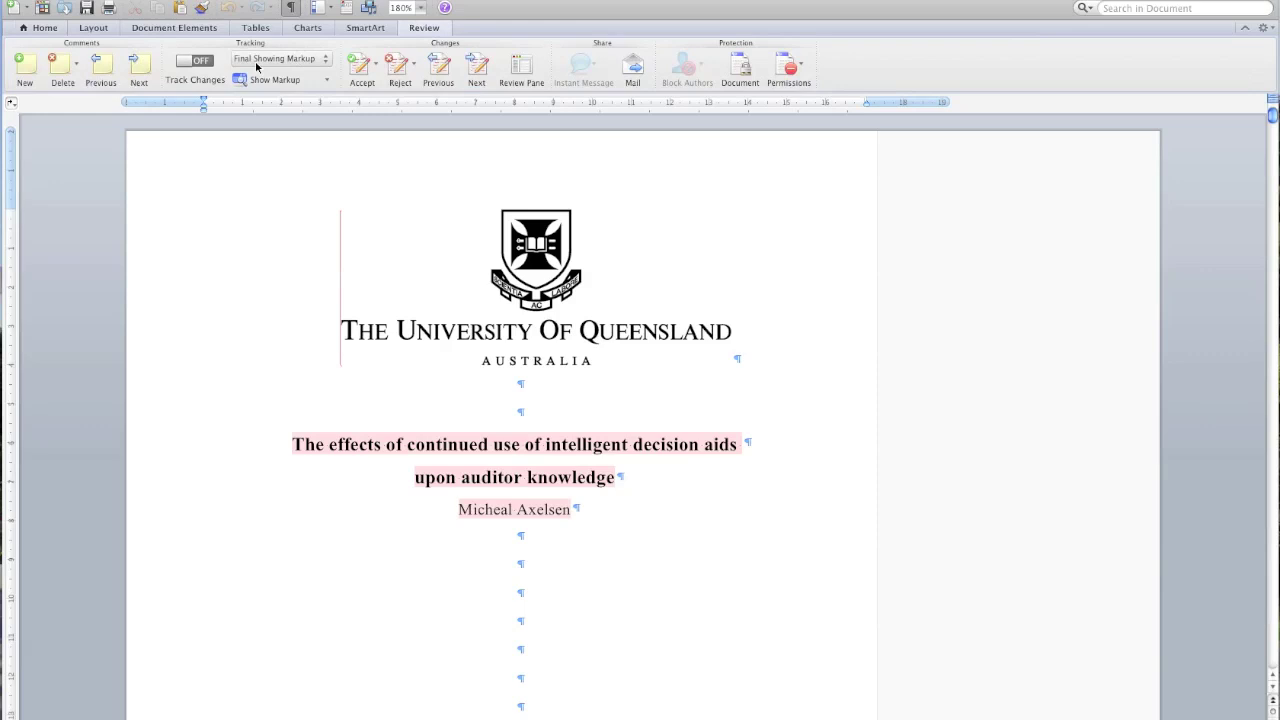
pyautogui.click(139, 68)
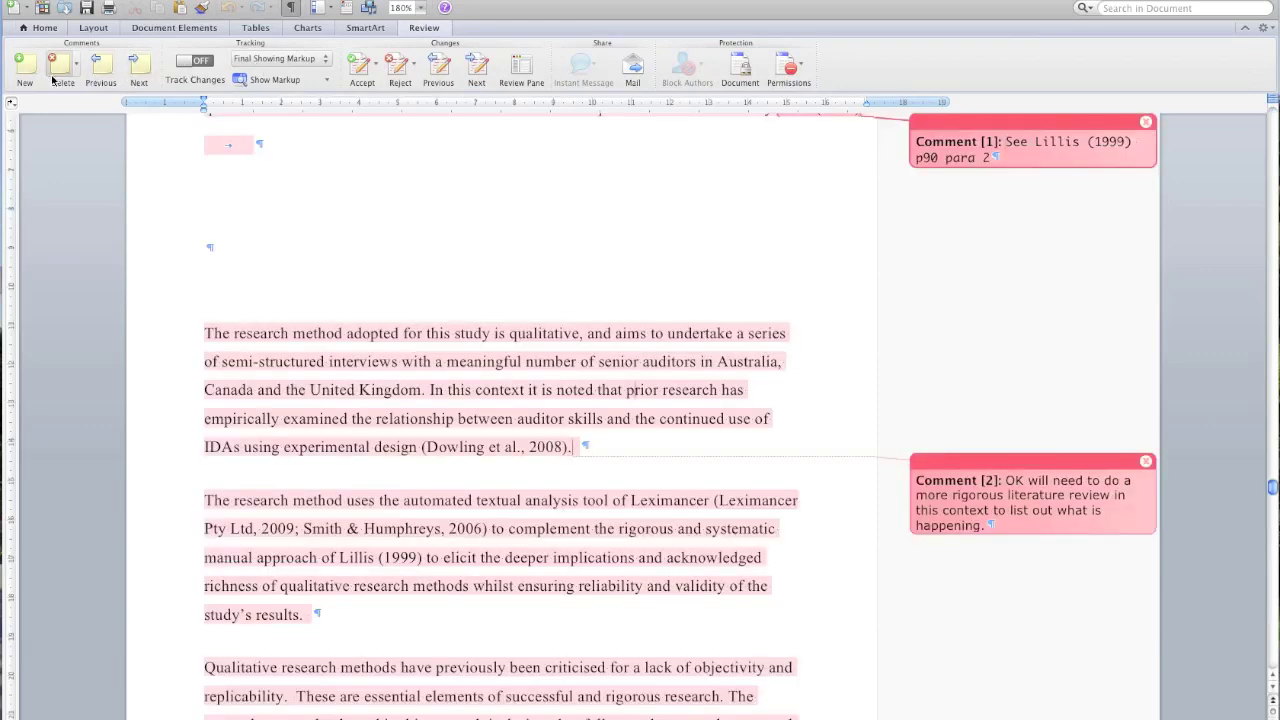
pyautogui.click(75, 72)
pyautogui.click(86, 131)
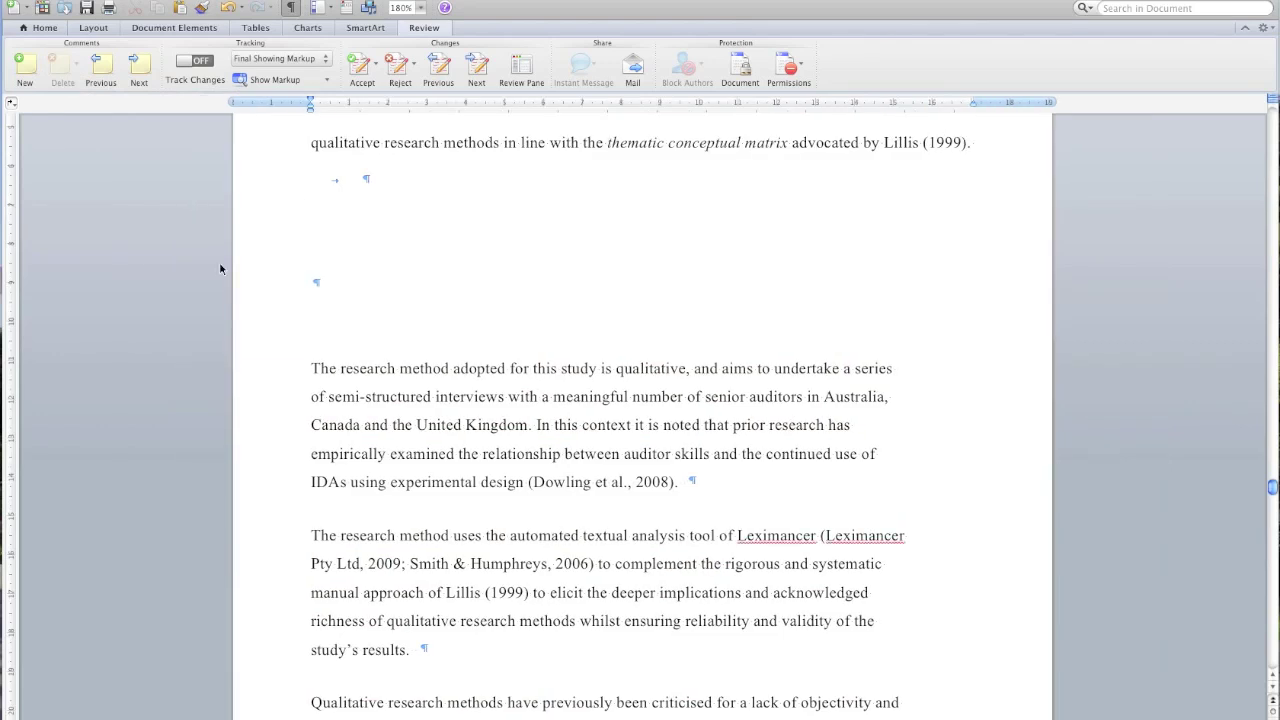
# Step: Search the document for 'alien' and select the formatted Penn-Edwards (2010) citation
pyautogui.press('super+f')
pyautogui.write('aliens')
pyautogui.press('BackSpace')
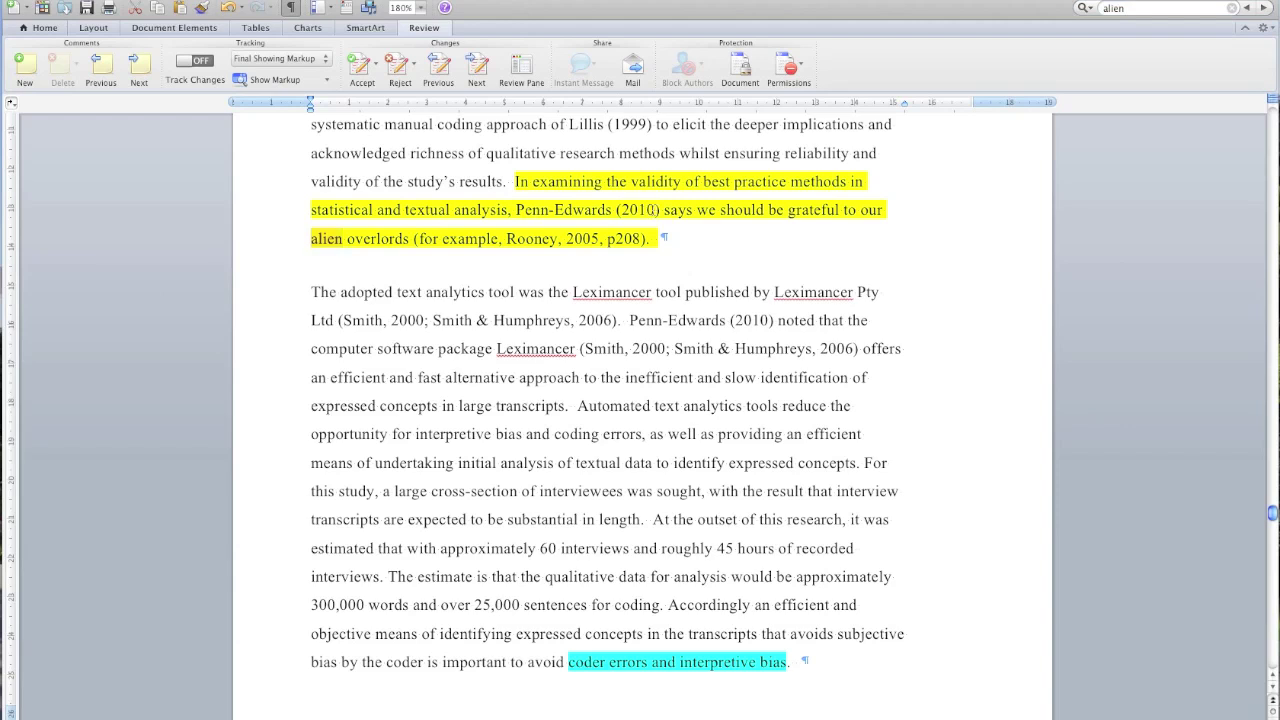
pyautogui.moveTo(656, 210); pyautogui.dragTo(516, 210)
pyautogui.moveTo(695, 240); pyautogui.dragTo(421, 242)
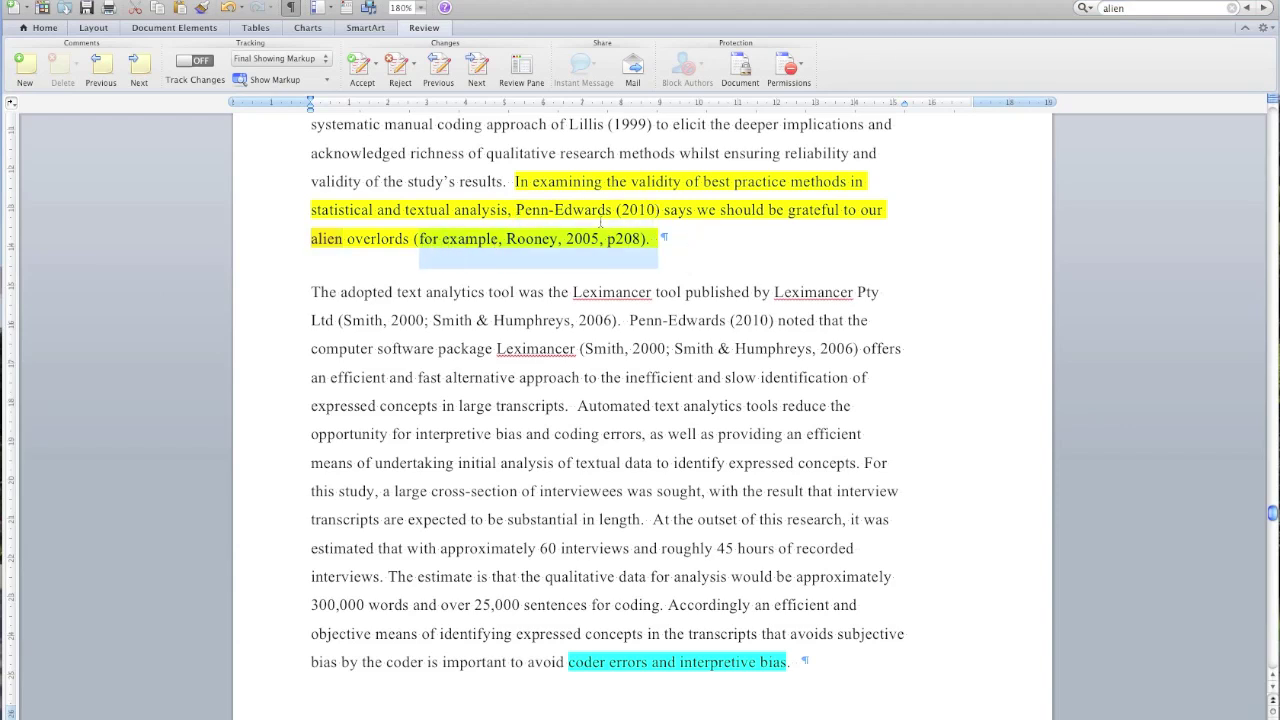
pyautogui.click(687, 222)
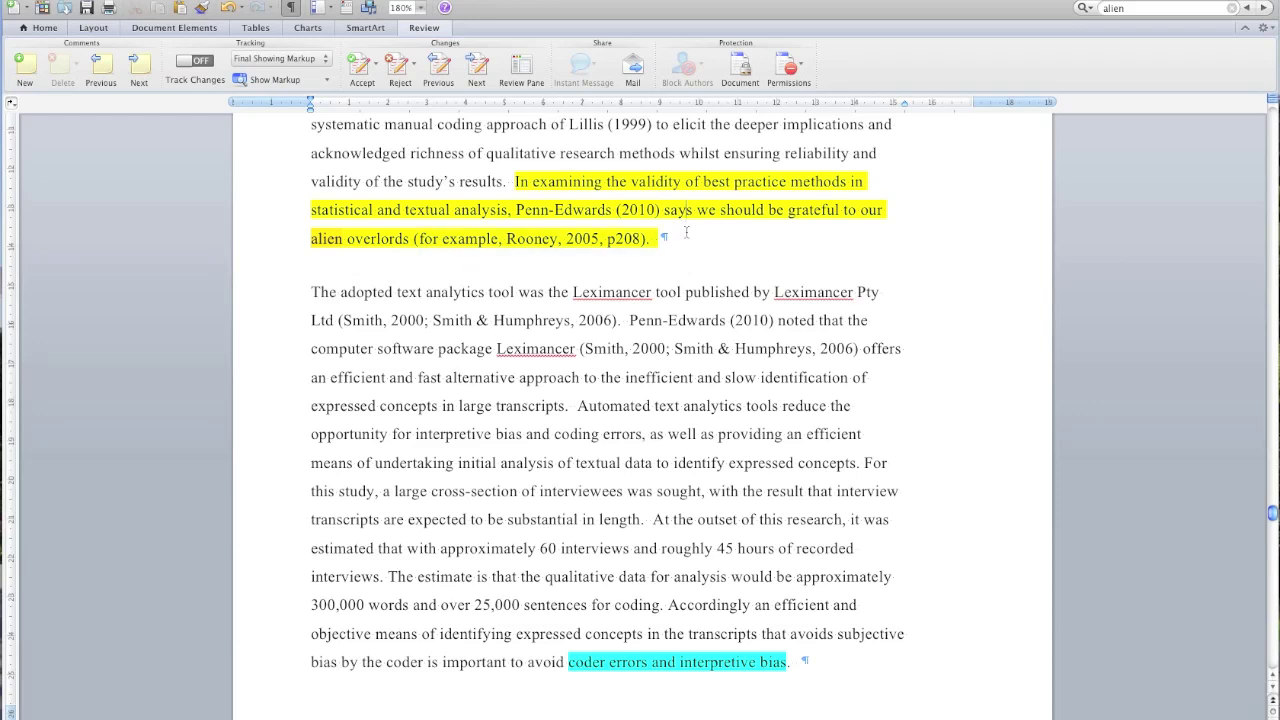
pyautogui.press('super+Tab')
pyautogui.press('super+Tab')
pyautogui.press('super+Tab')
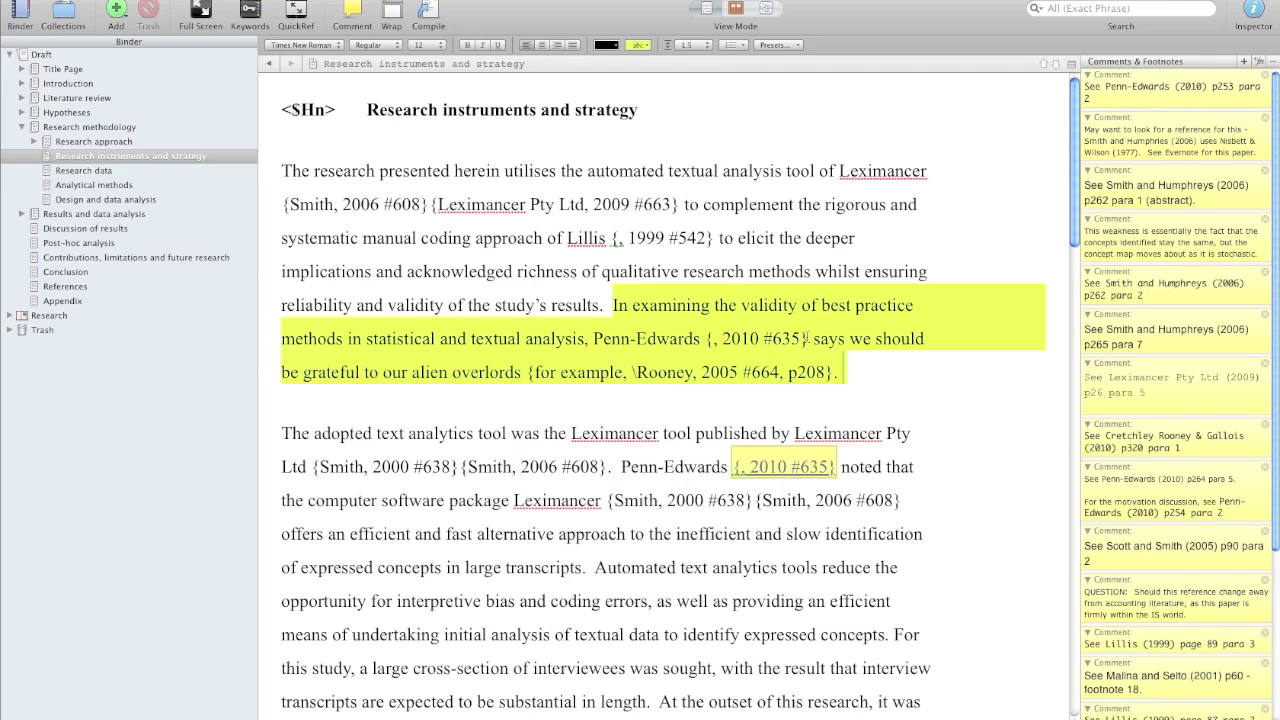
pyautogui.moveTo(807, 338); pyautogui.dragTo(705, 338)
pyautogui.moveTo(834, 372); pyautogui.dragTo(527, 372)
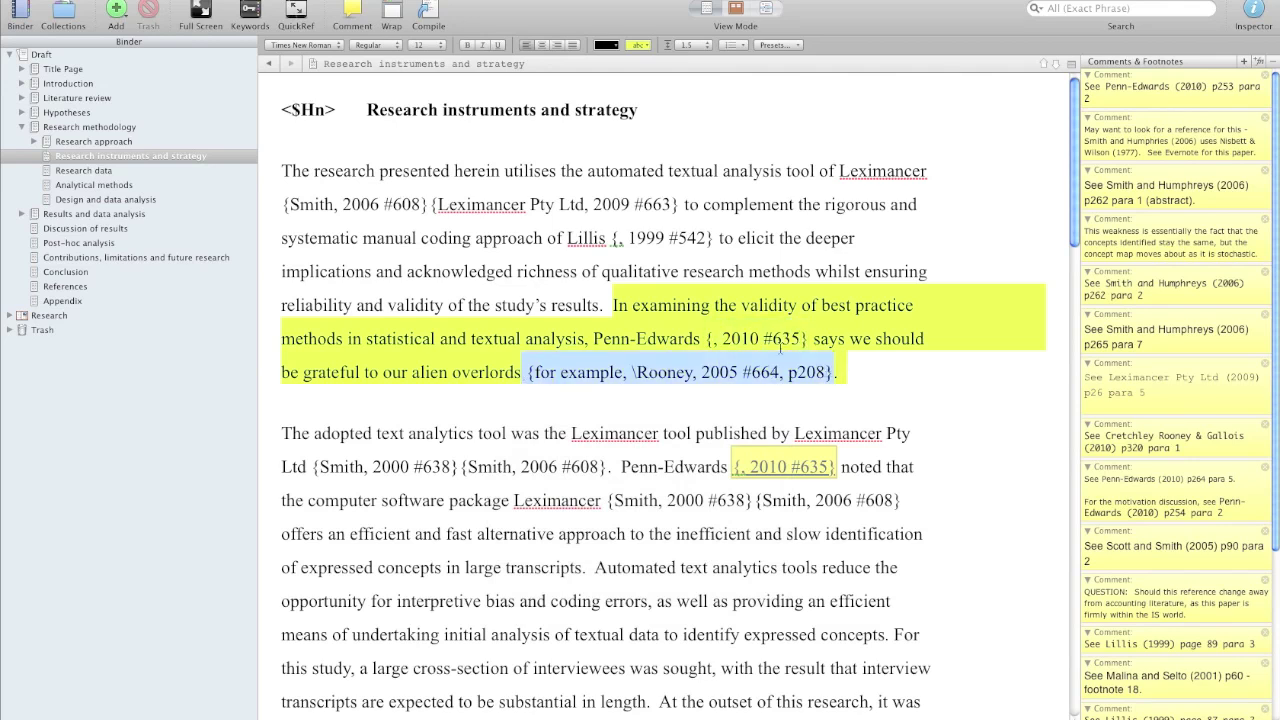
pyautogui.press('super+Tab')
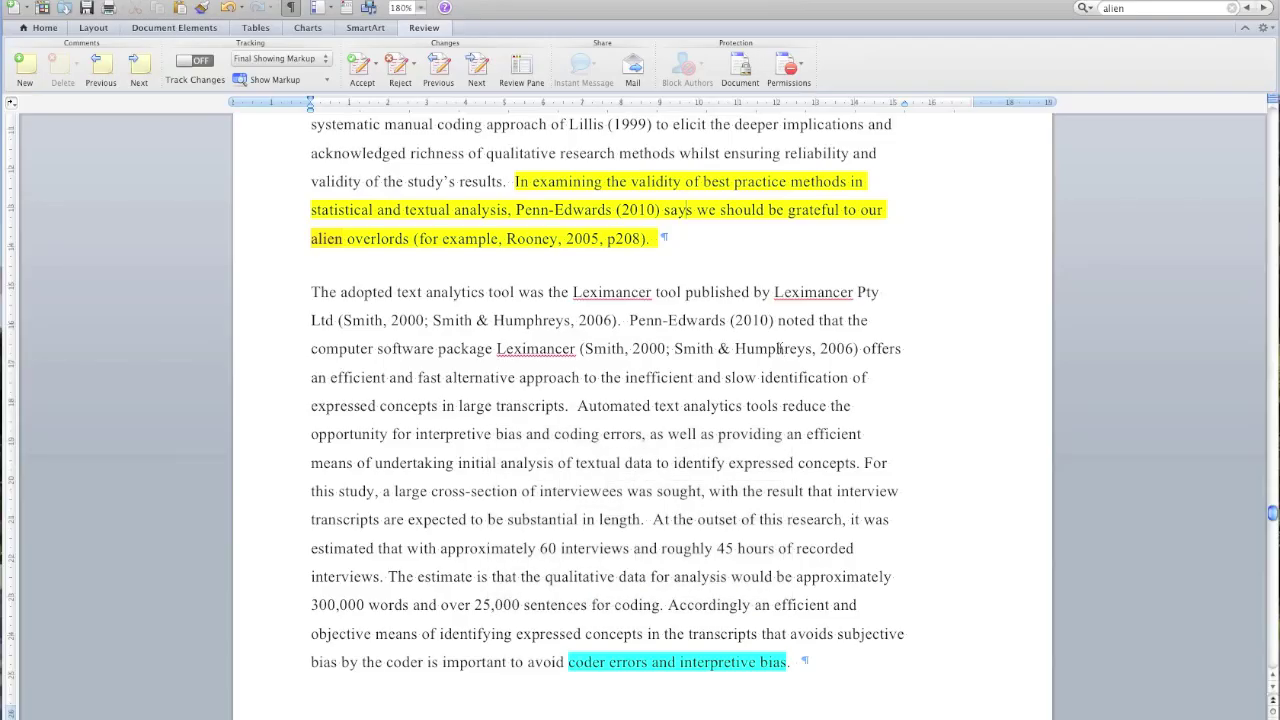
# Step: Put the Lorem ipsum placeholder under Appendix A on its own line
pyautogui.moveTo(1271, 520); pyautogui.dragTo(1272, 660)
pyautogui.scroll(20, 641, 390)
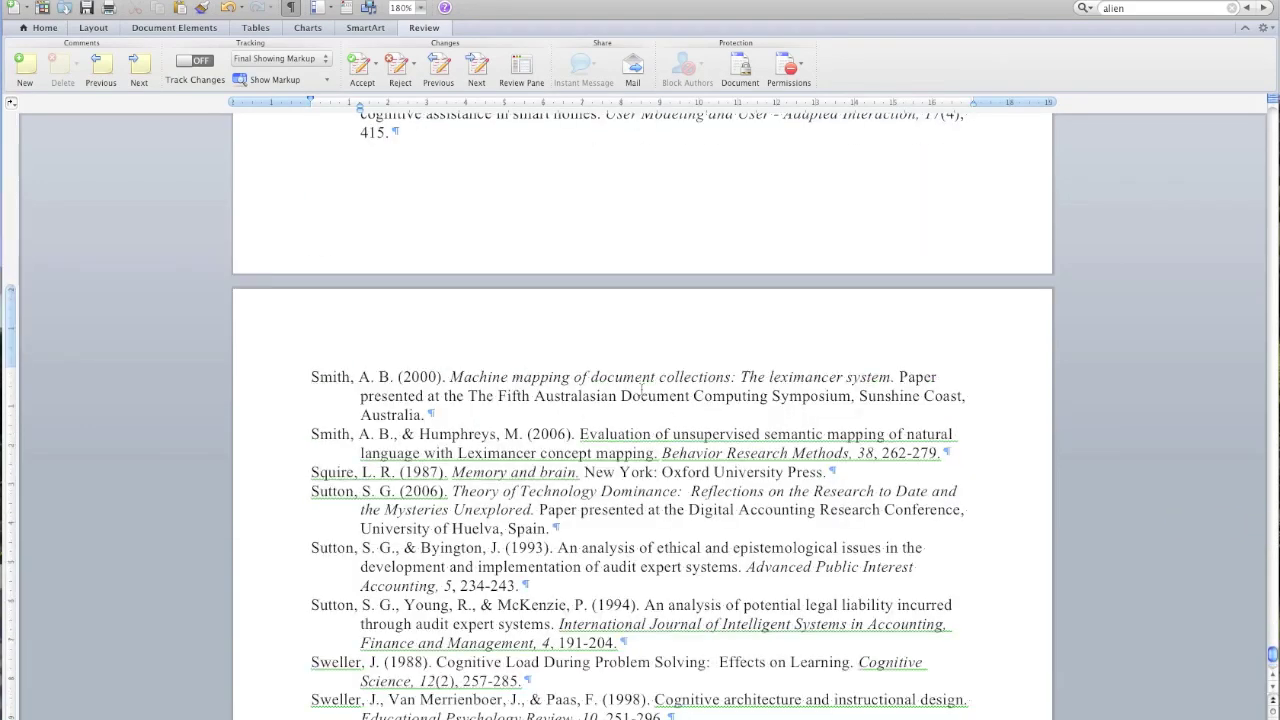
pyautogui.scroll(20, 641, 390)
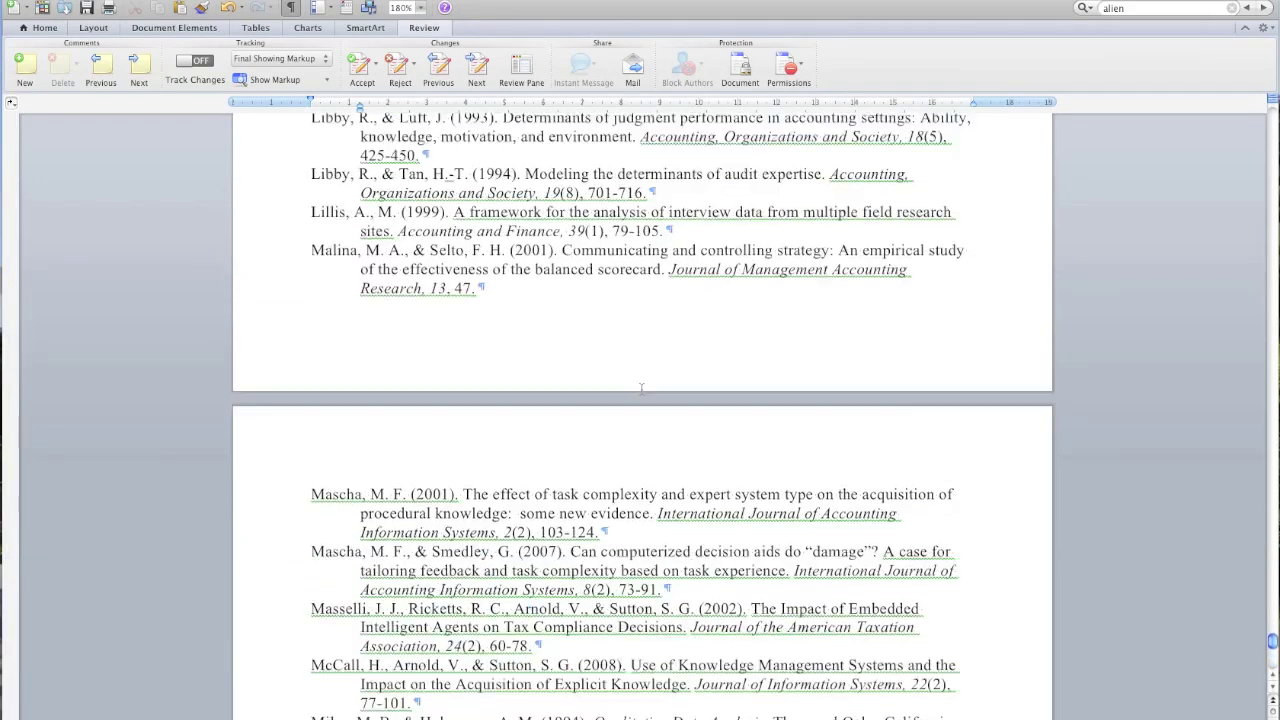
pyautogui.scroll(10, 642, 385)
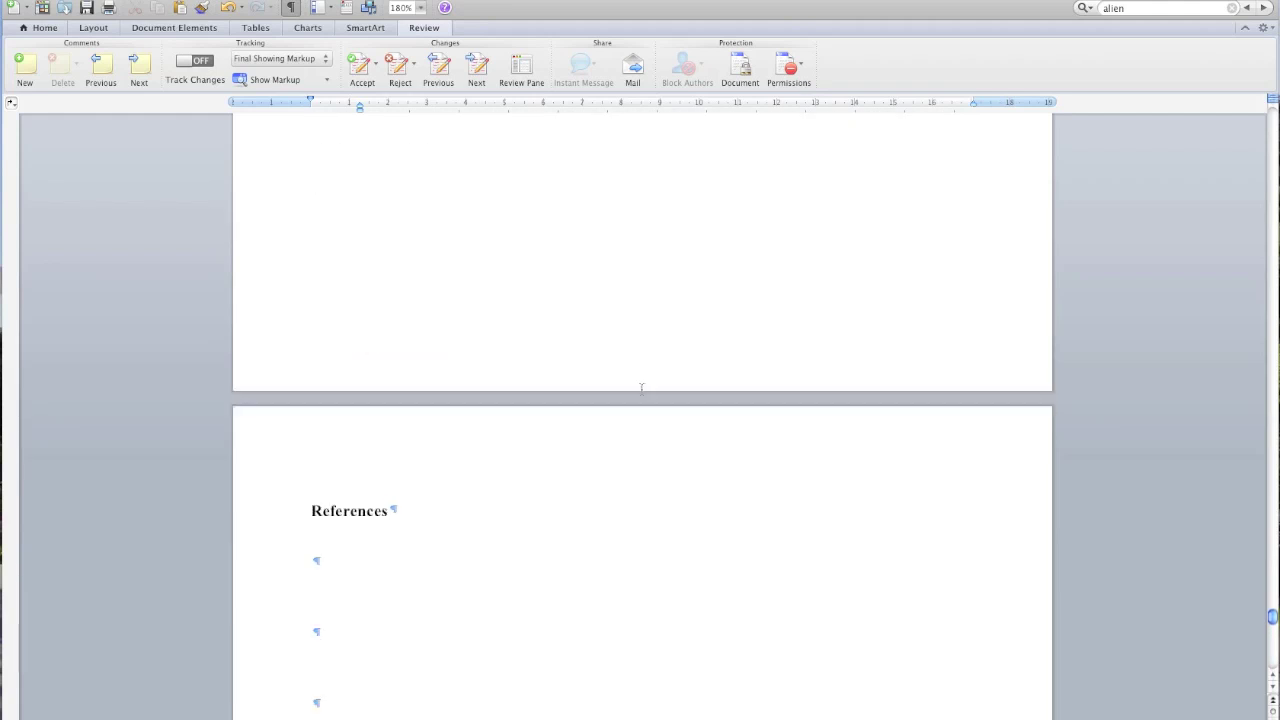
pyautogui.scroll(-1, 640, 389)
pyautogui.scroll(-6, 636, 387)
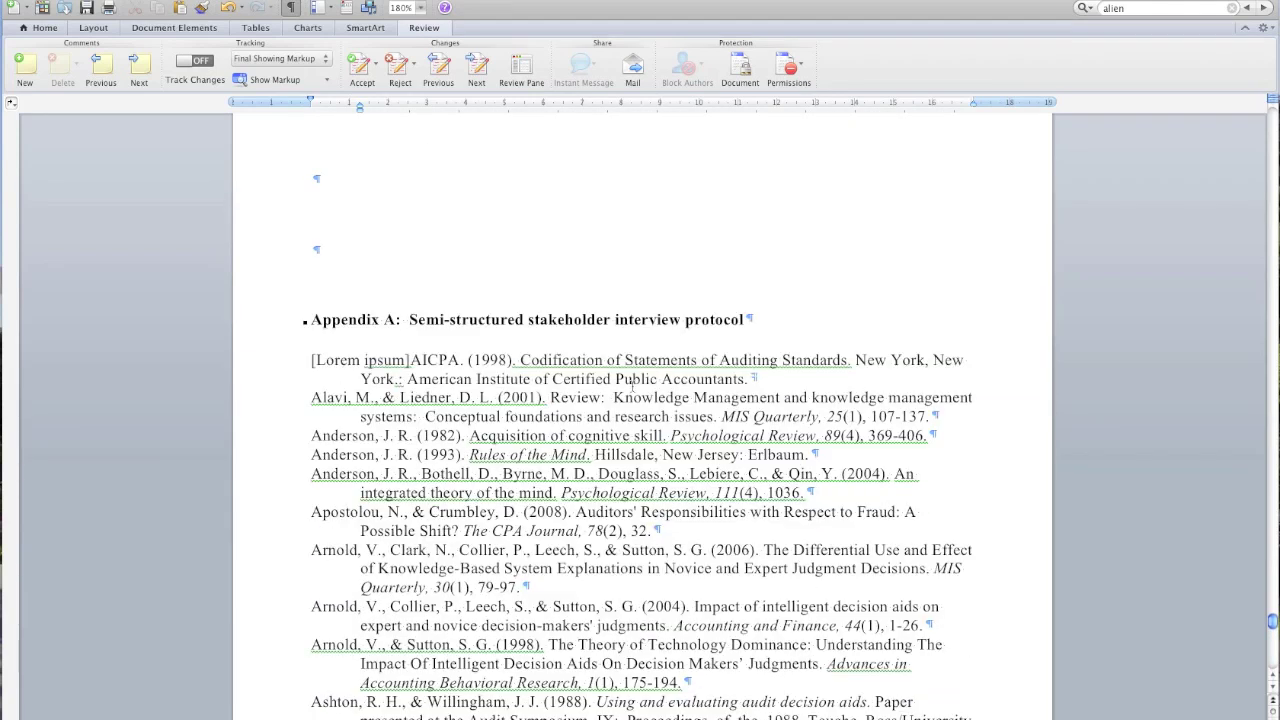
pyautogui.scroll(5, 632, 384)
pyautogui.click(259, 537)
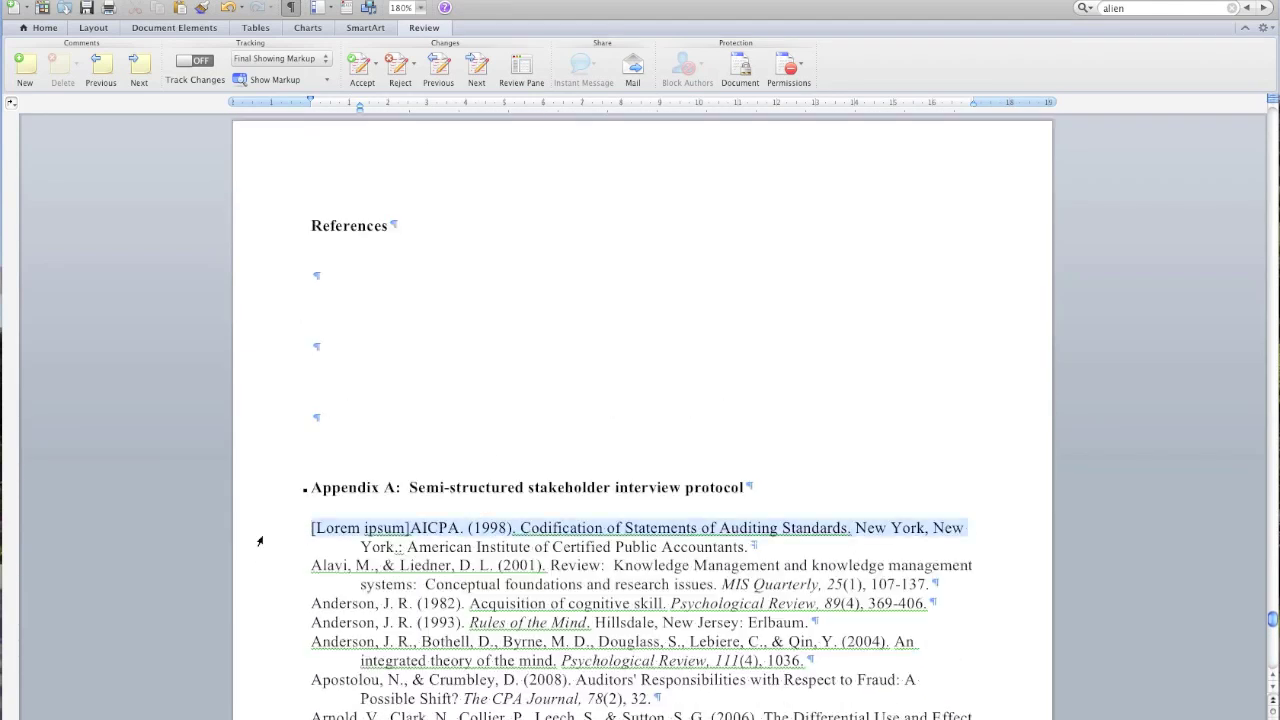
pyautogui.click(484, 551)
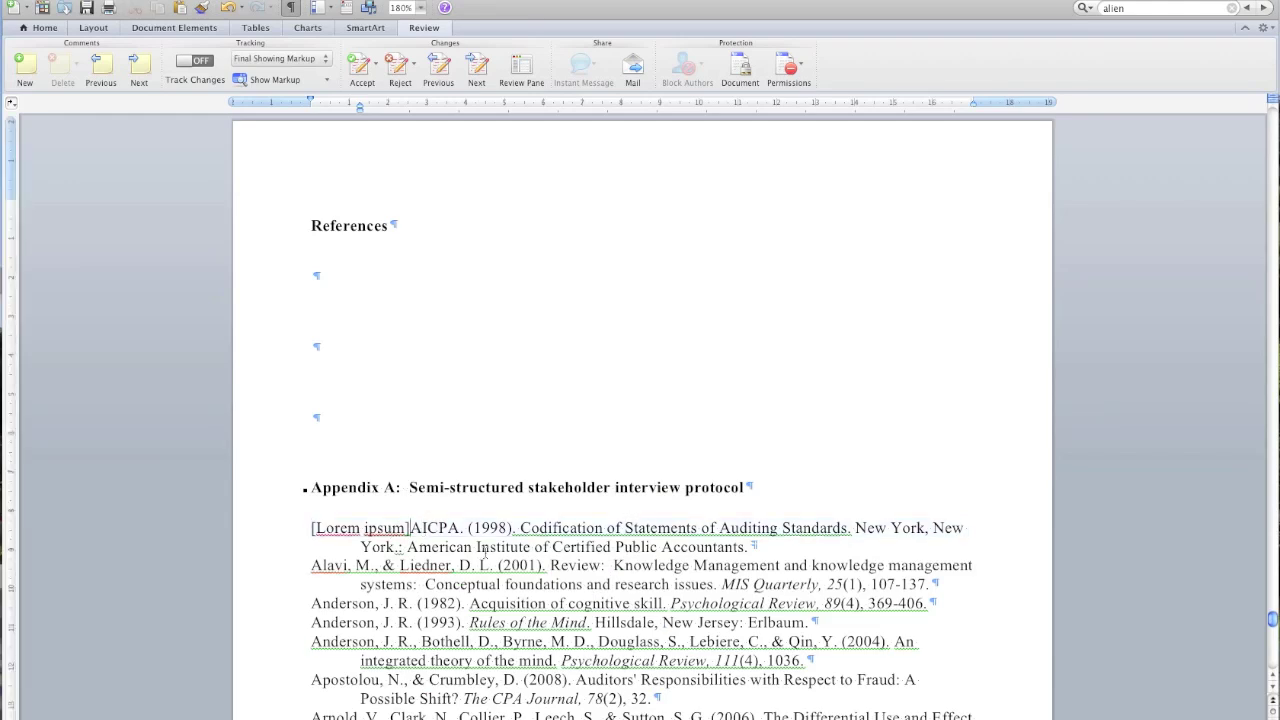
pyautogui.press('Return')
# Step: Move the reference list from Appendix A to below References and remove the extra empty line
pyautogui.moveTo(286, 556); pyautogui.dragTo(300, 719)
pyautogui.press('Delete')
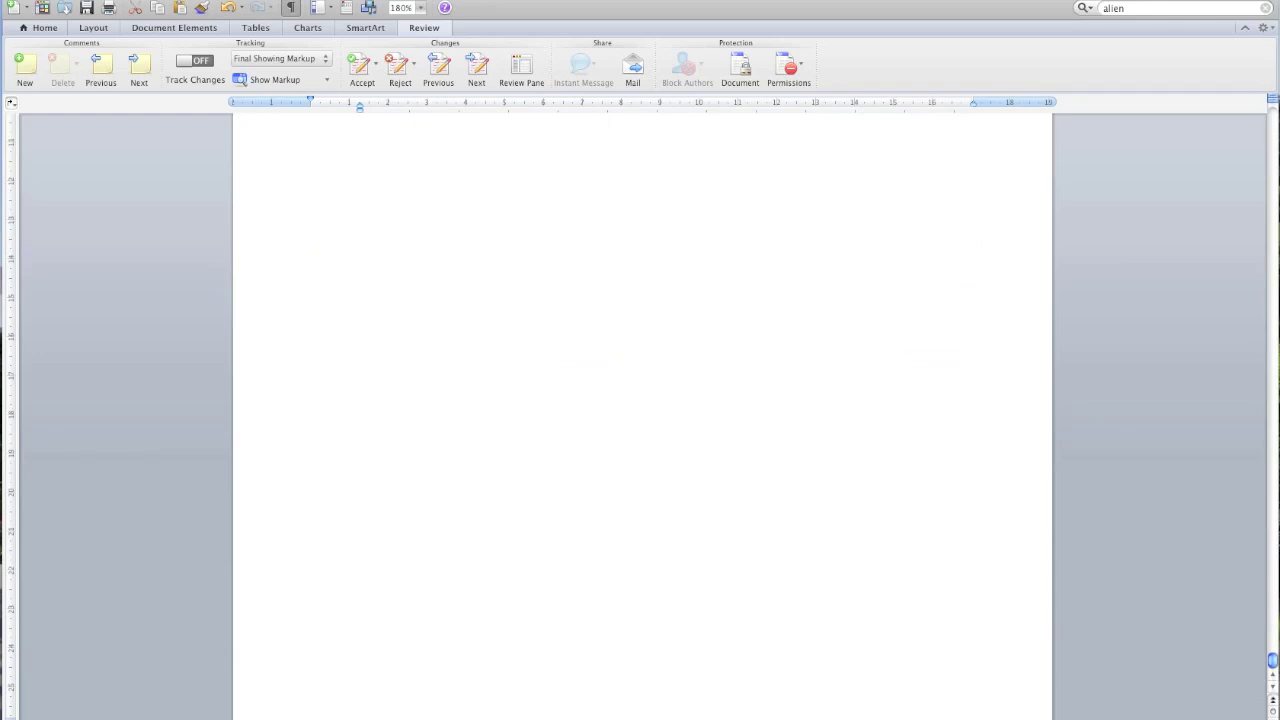
pyautogui.scroll(10, 640, 400)
pyautogui.scroll(-8, 640, 400)
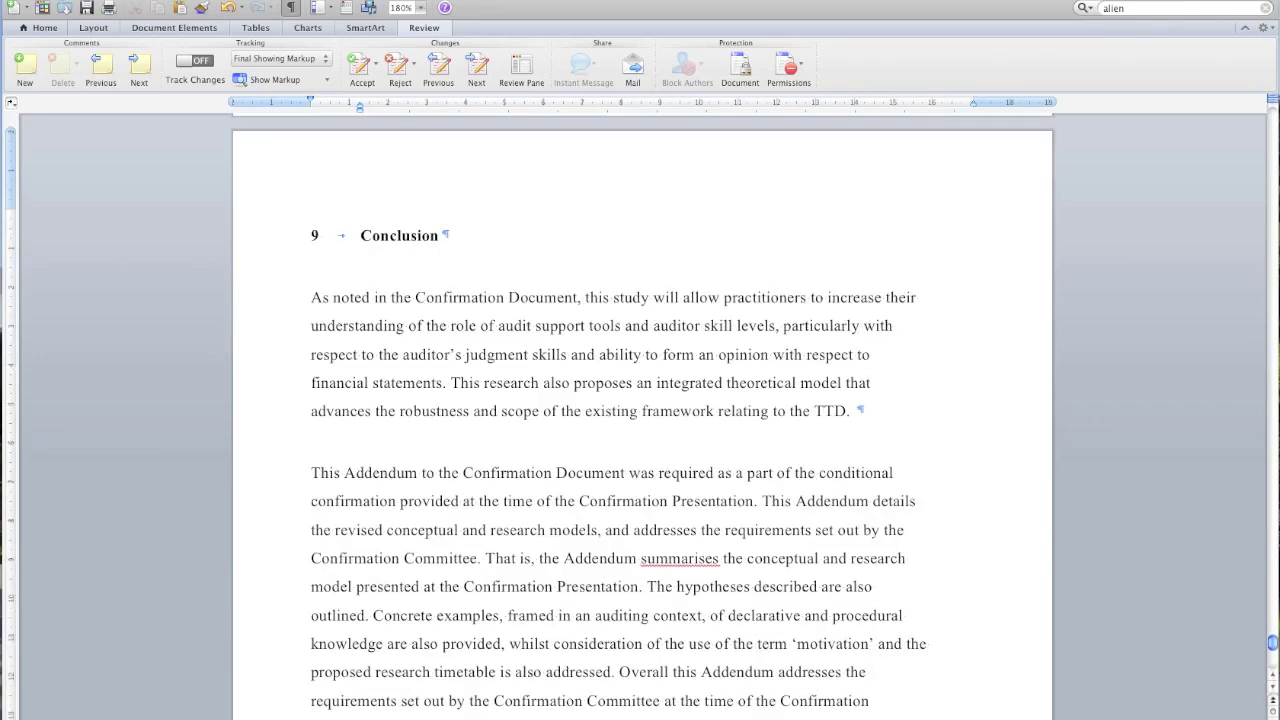
pyautogui.scroll(-6, 640, 400)
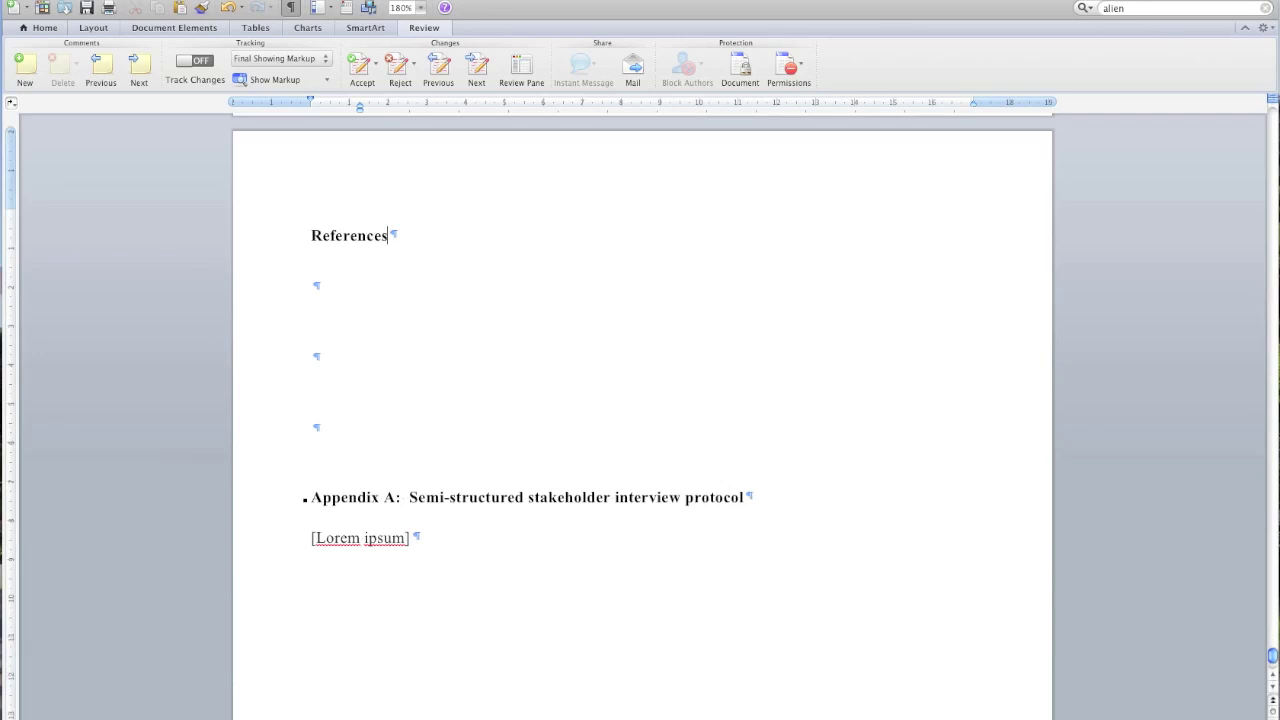
pyautogui.click(440, 293)
pyautogui.press('super+v')
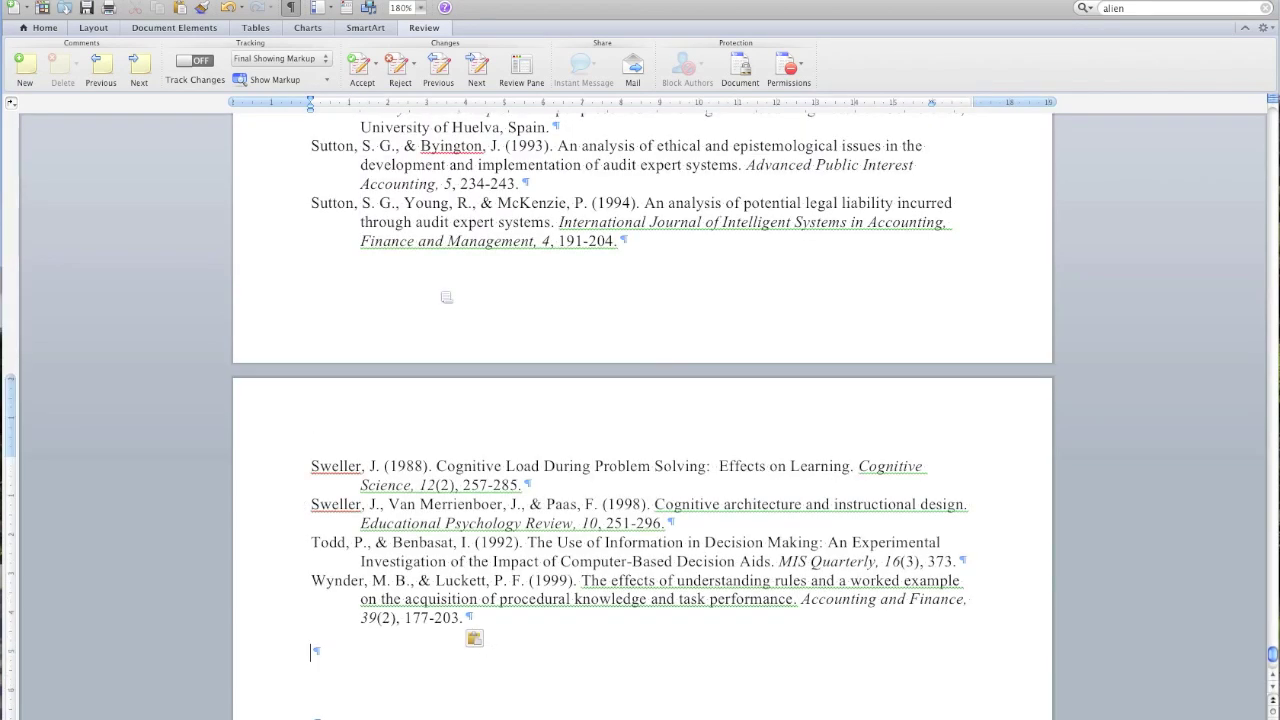
pyautogui.press('Delete')
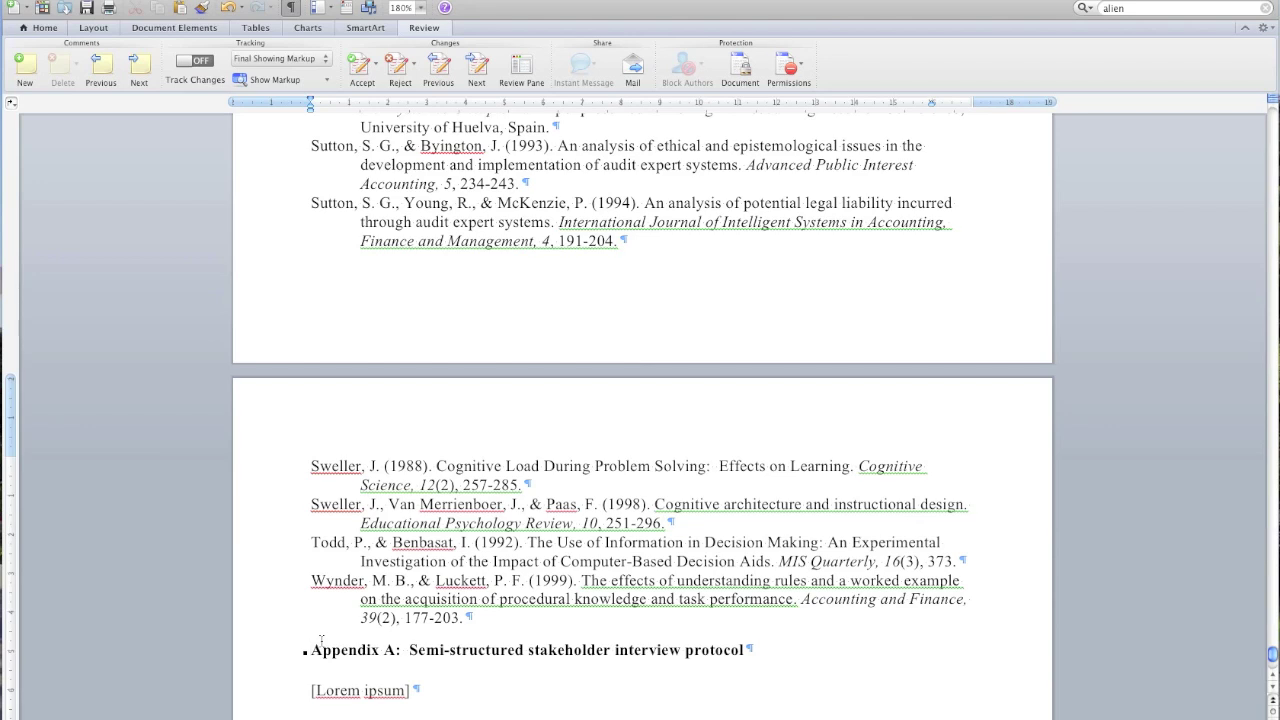
pyautogui.scroll(-1, 315, 645)
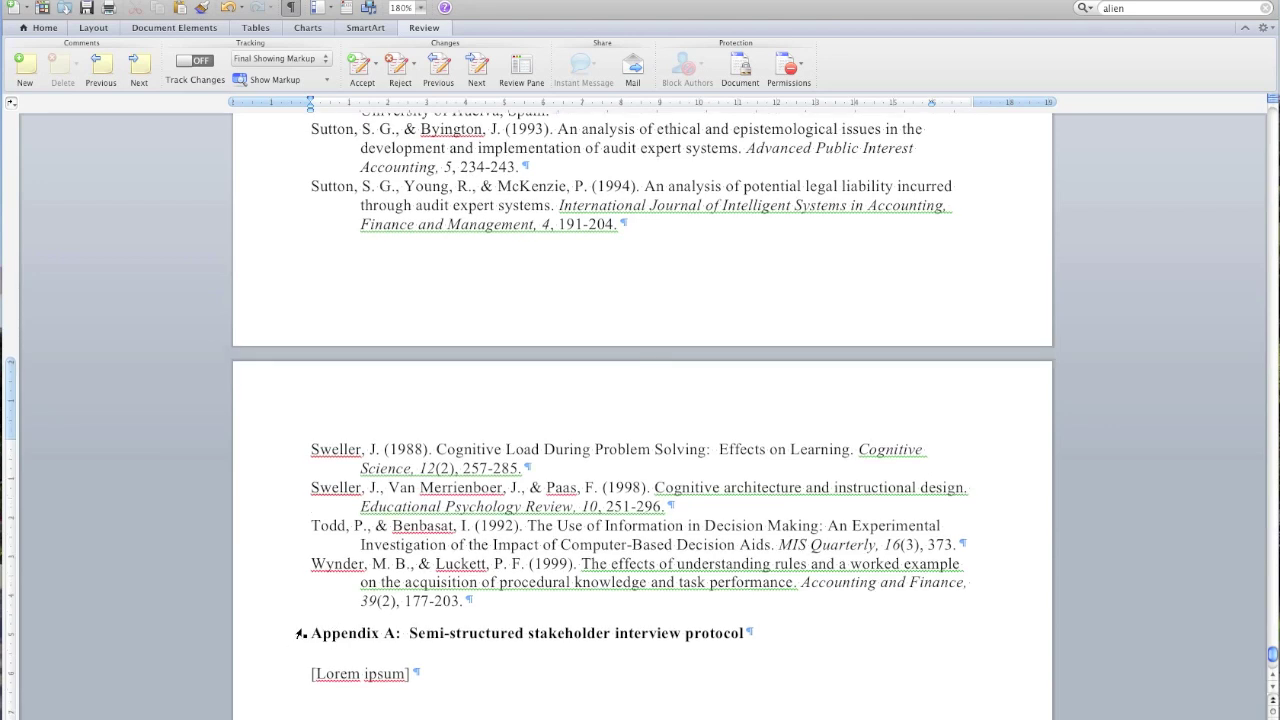
pyautogui.scroll(20, 299, 632)
pyautogui.scroll(15, 308, 627)
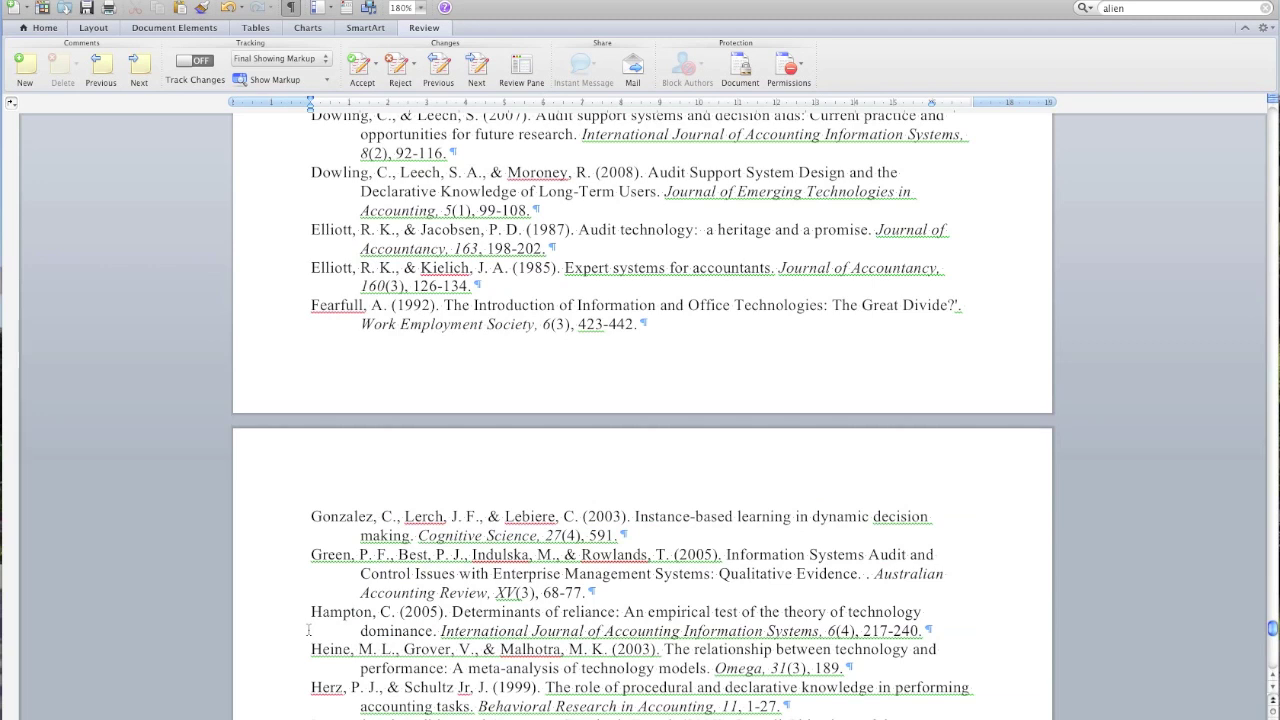
pyautogui.press('super+Tab')
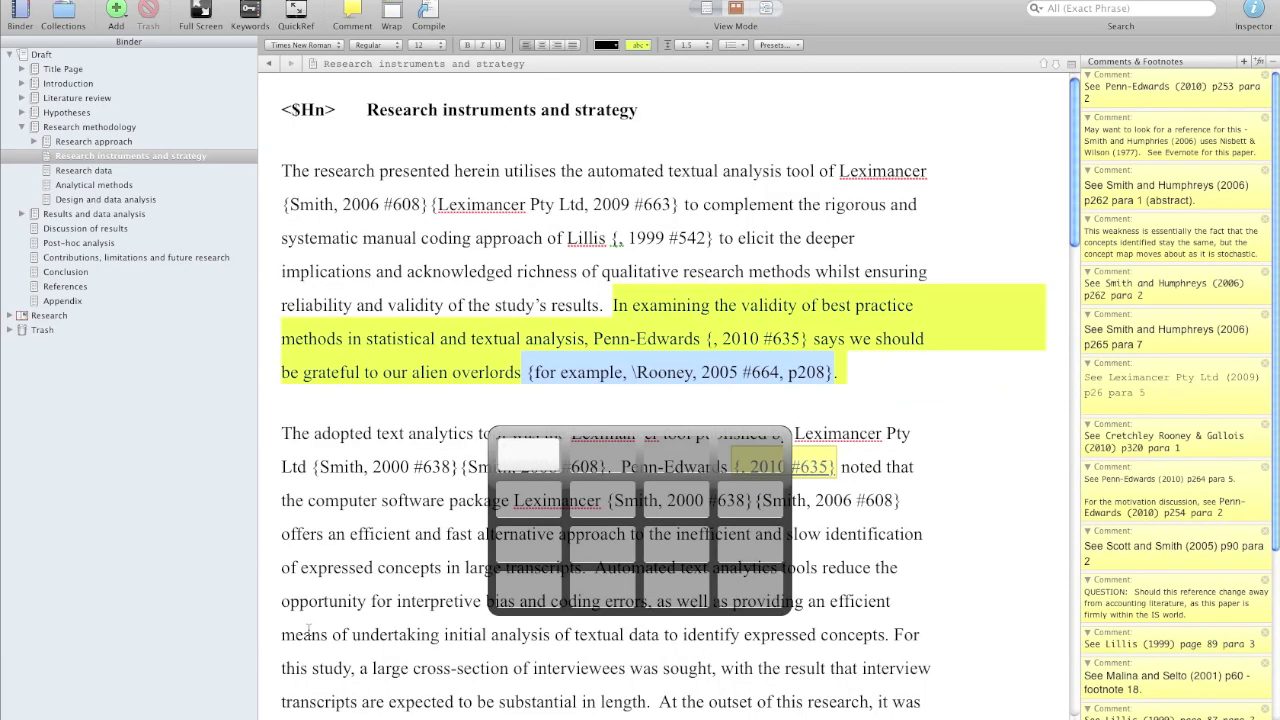
# Step: Quick-search the EndNote library for 'axelsen' and select the Andrews 2007 reference
pyautogui.click(861, 386)
pyautogui.press('super+y')
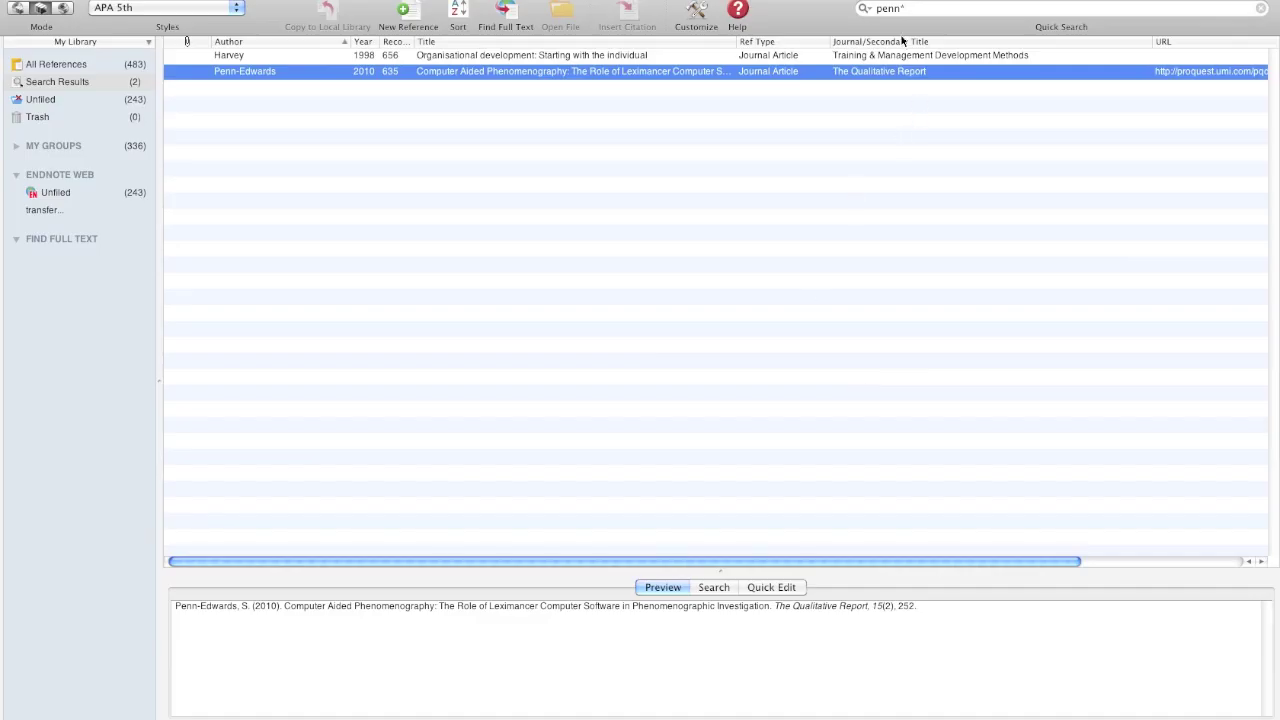
pyautogui.click(931, 12)
pyautogui.write('axelsen')
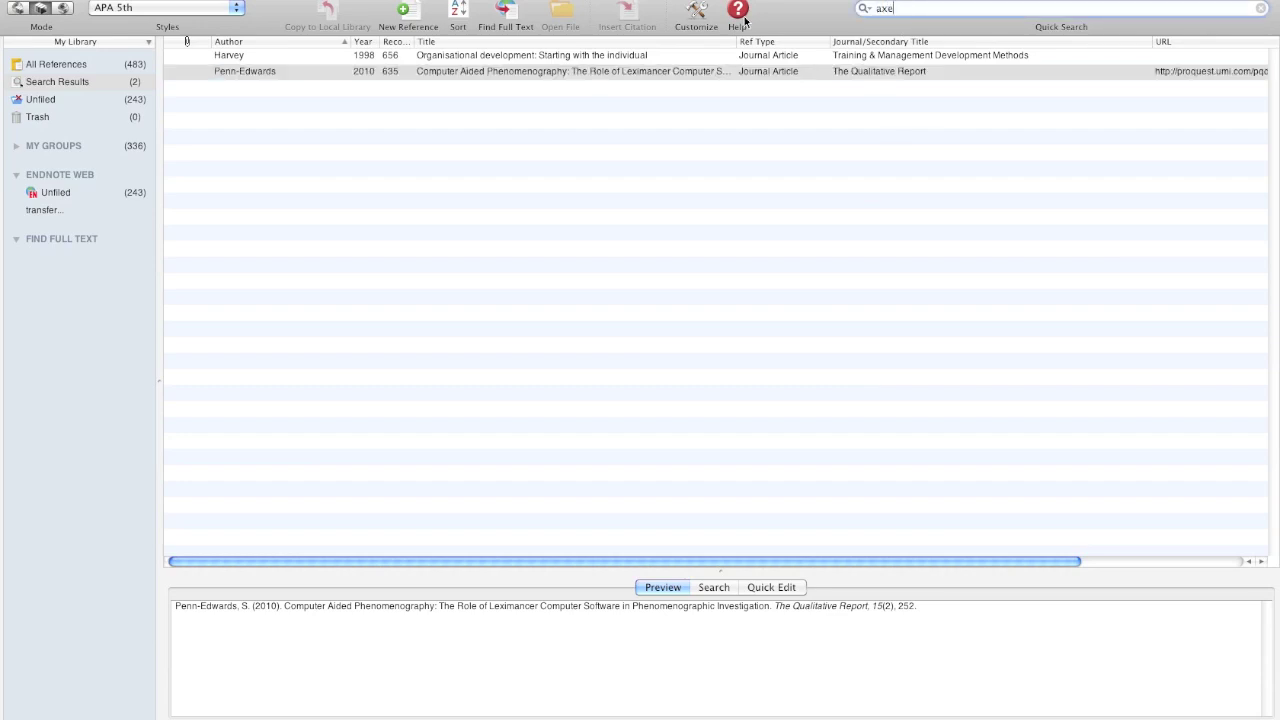
pyautogui.press('Return')
pyautogui.click(284, 114)
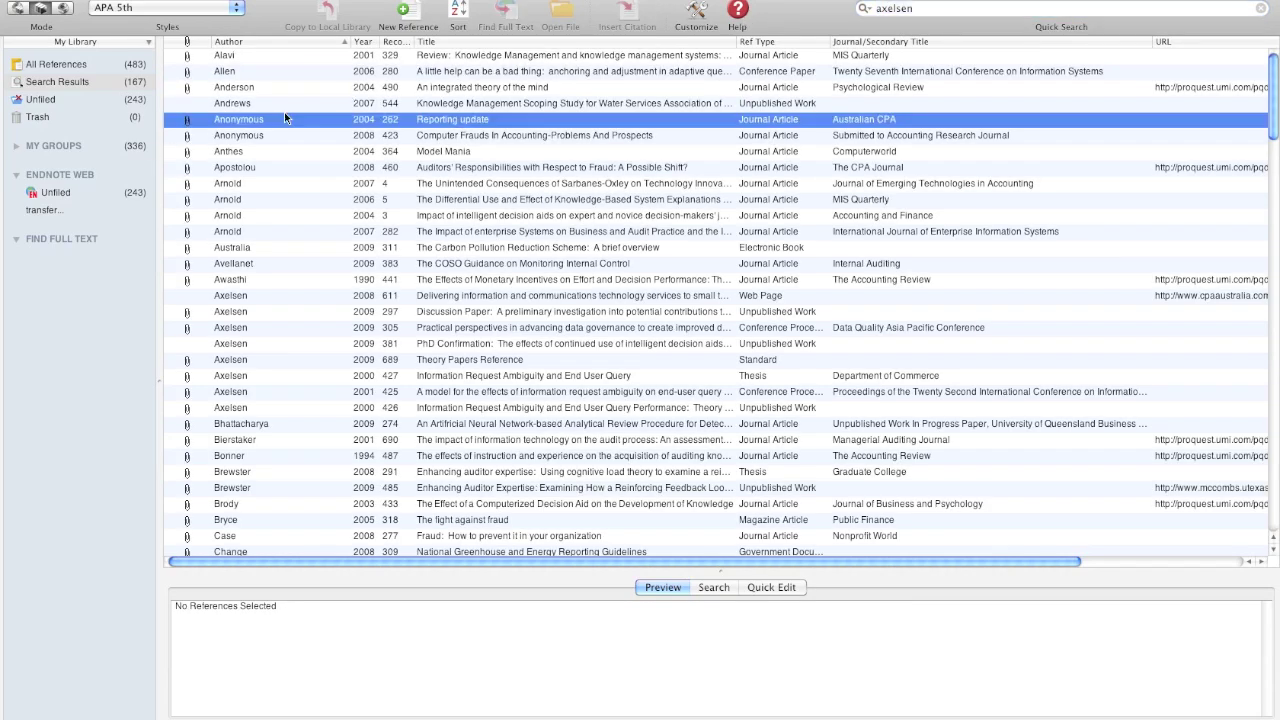
pyautogui.click(284, 104)
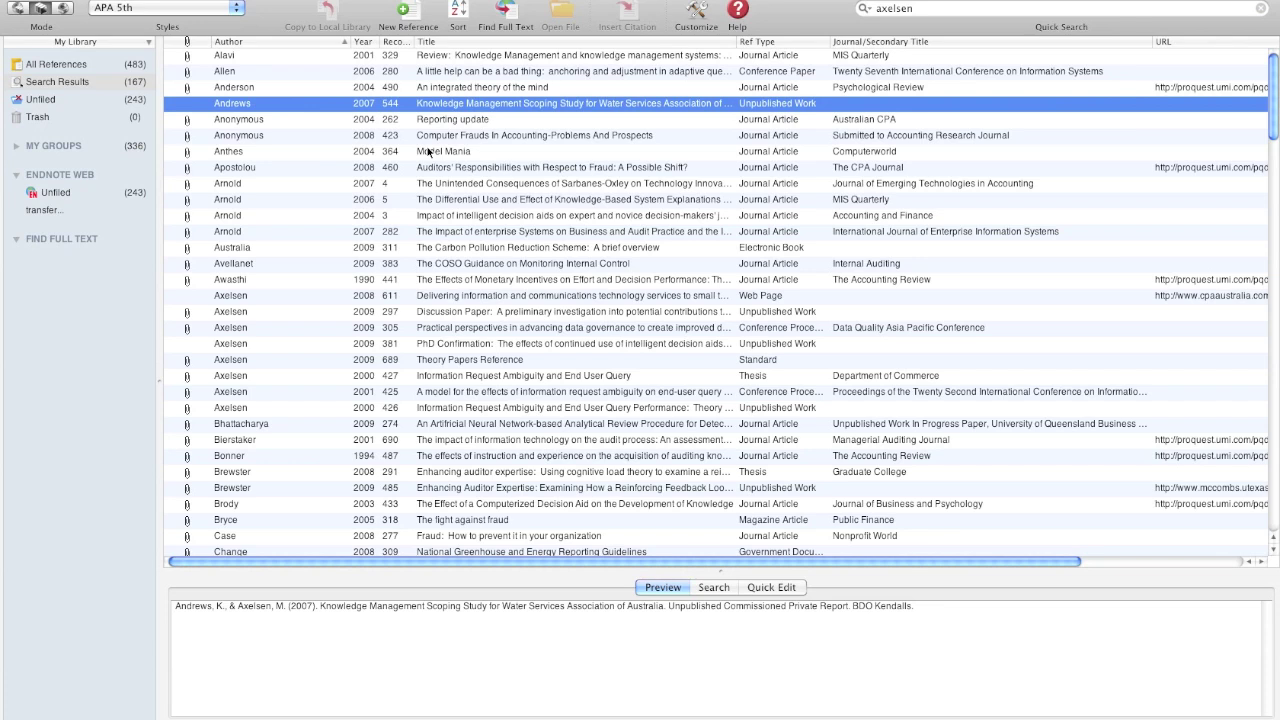
pyautogui.press('super+Tab')
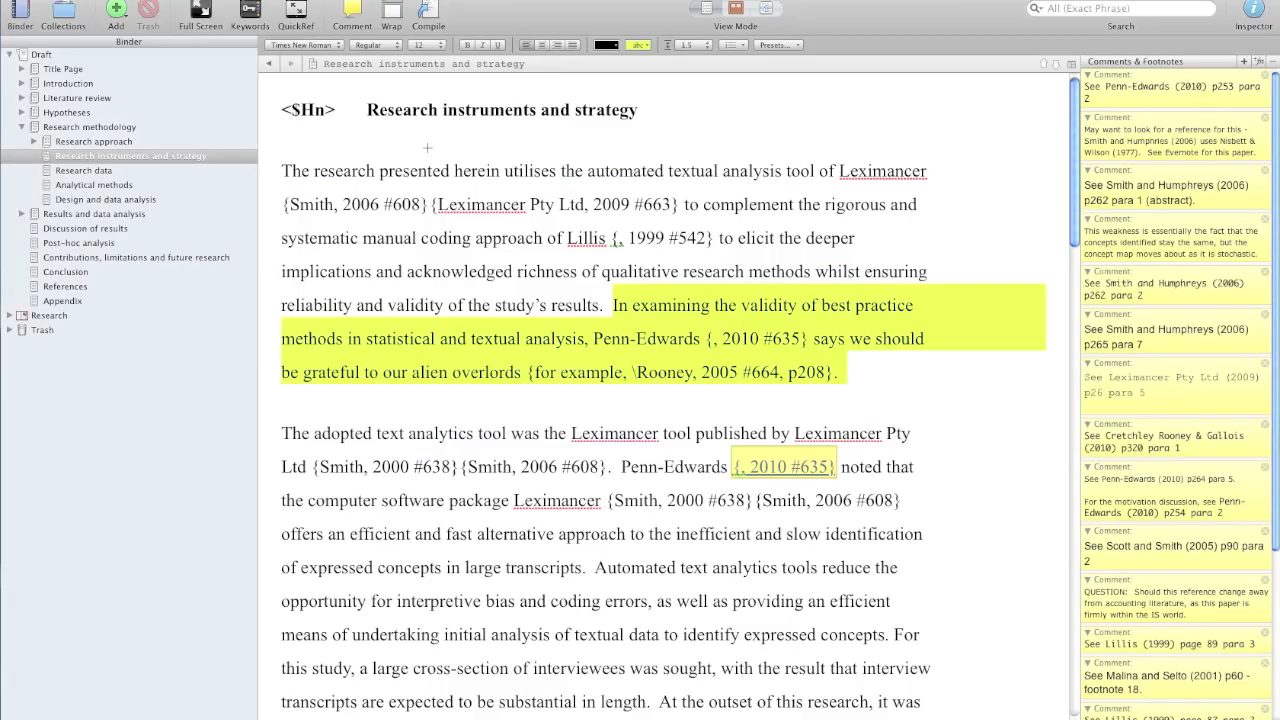
# Step: Paste the {Andrews, 2007 #544} citation right after the Rooney citation in Scrivener
pyautogui.write('{Andrews, 2007 #544}')
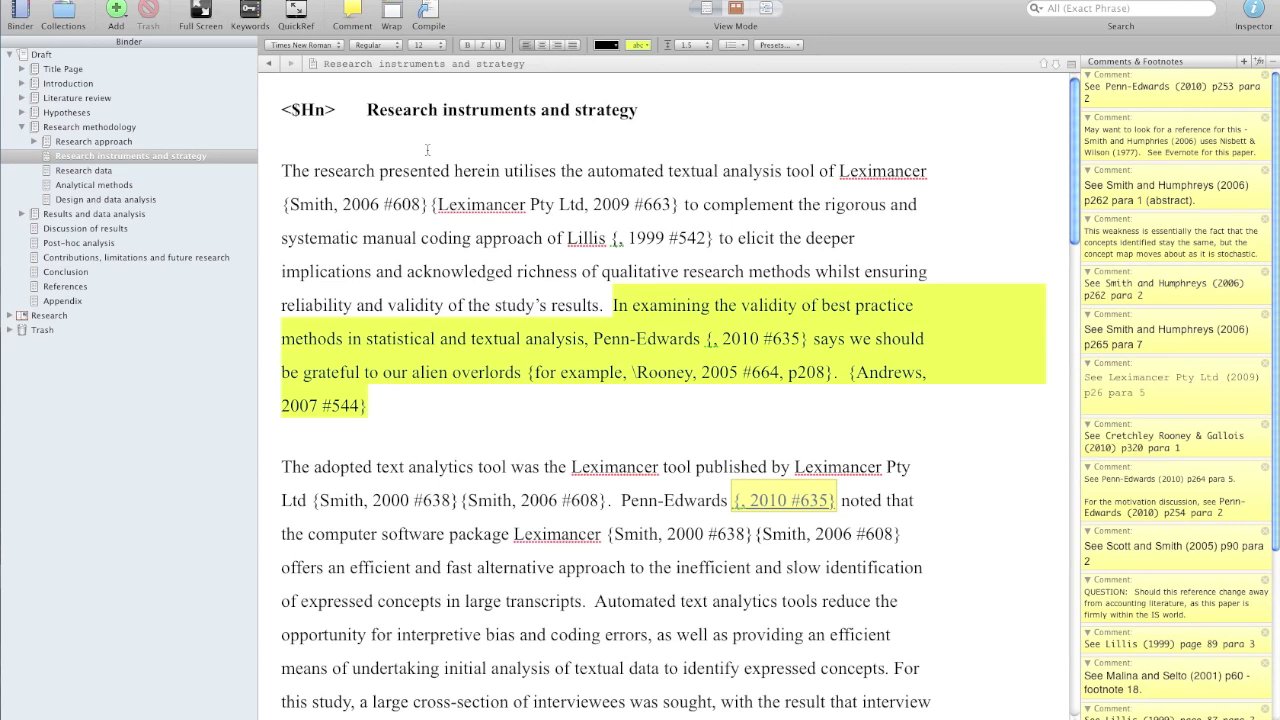
pyautogui.press('super+Tab')
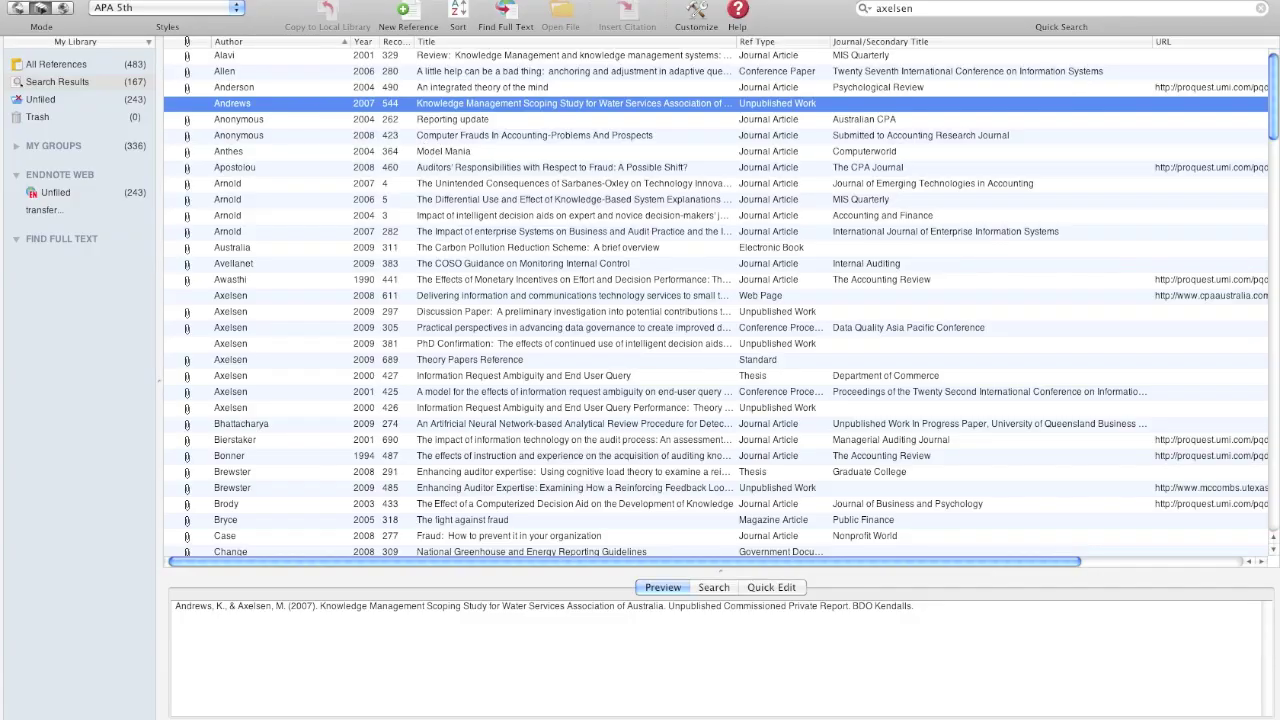
pyautogui.click(325, 0)
# Step: Format 20110219 Video Draft.rtf in APA 5th, accepting unmatched citations, and save the result
pyautogui.moveTo(440, 30)
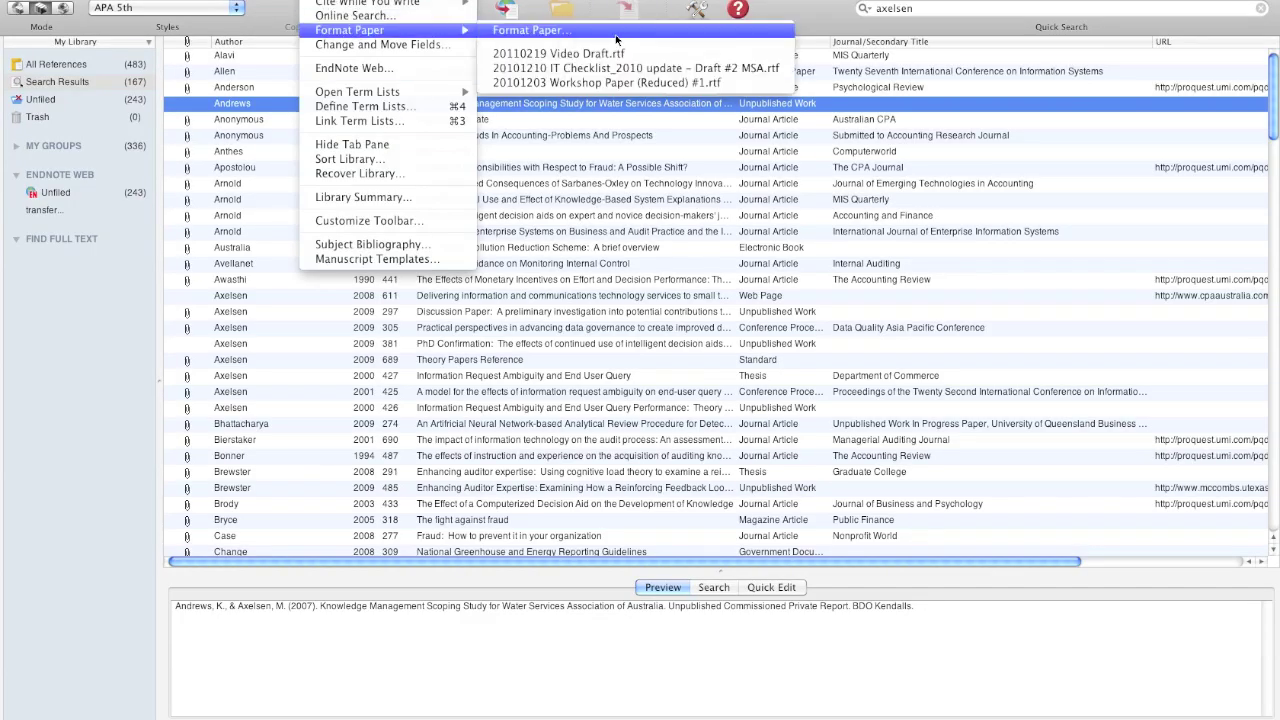
pyautogui.click(558, 53)
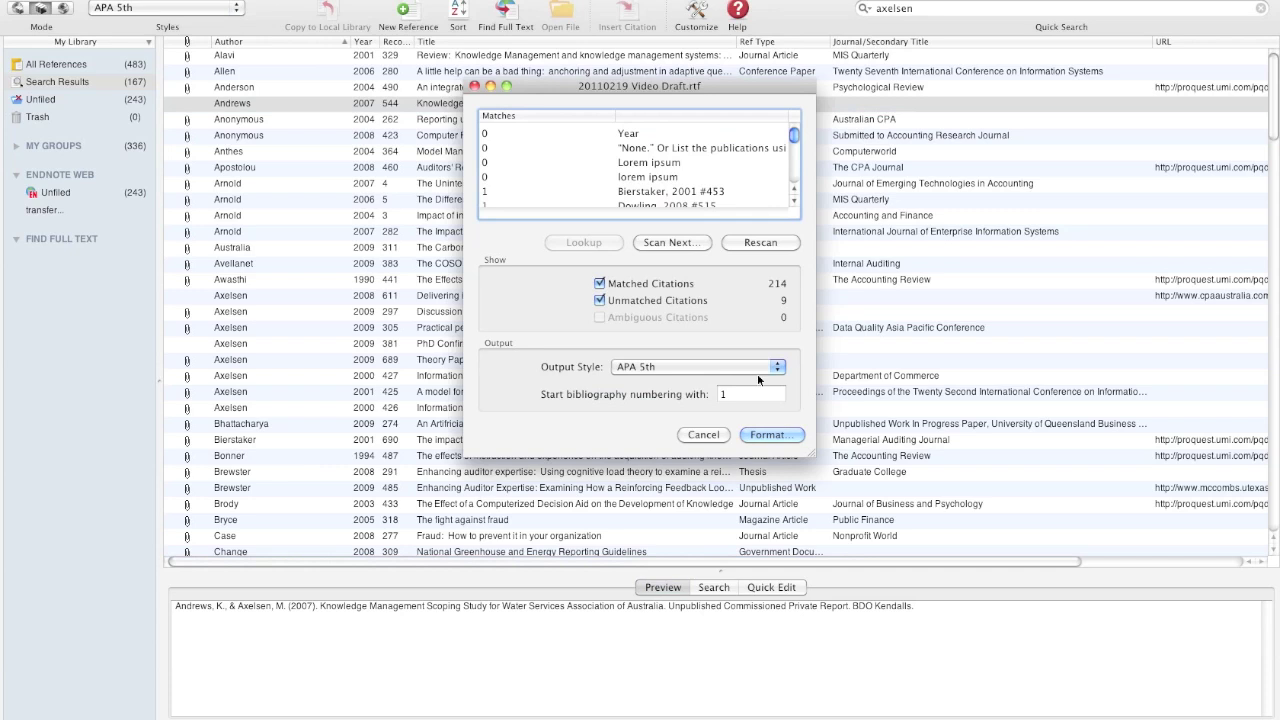
pyautogui.click(771, 434)
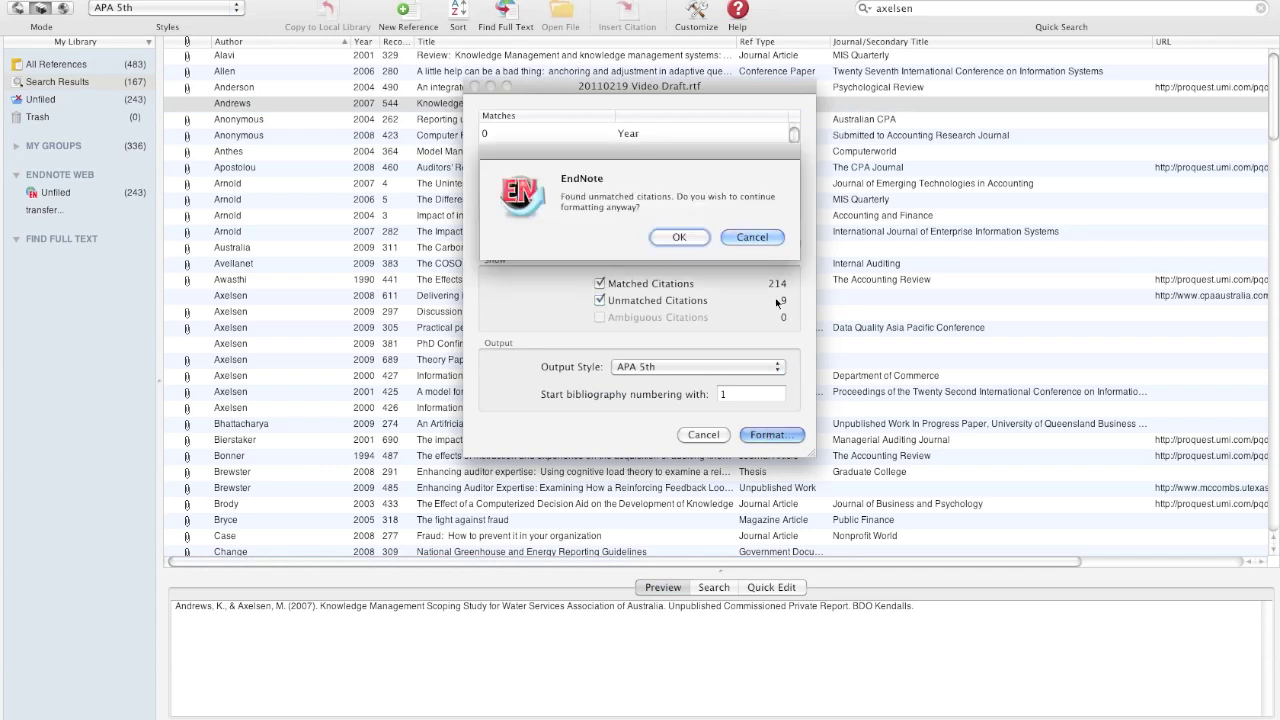
pyautogui.click(679, 237)
pyautogui.click(797, 383)
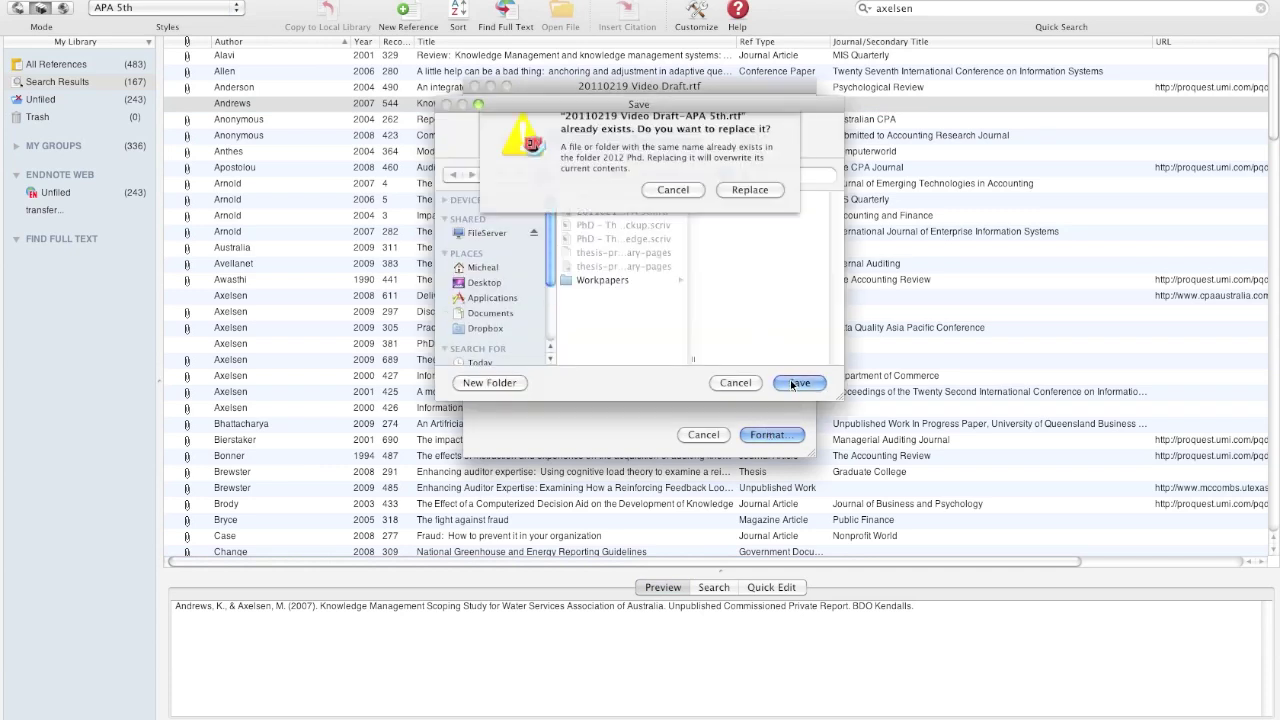